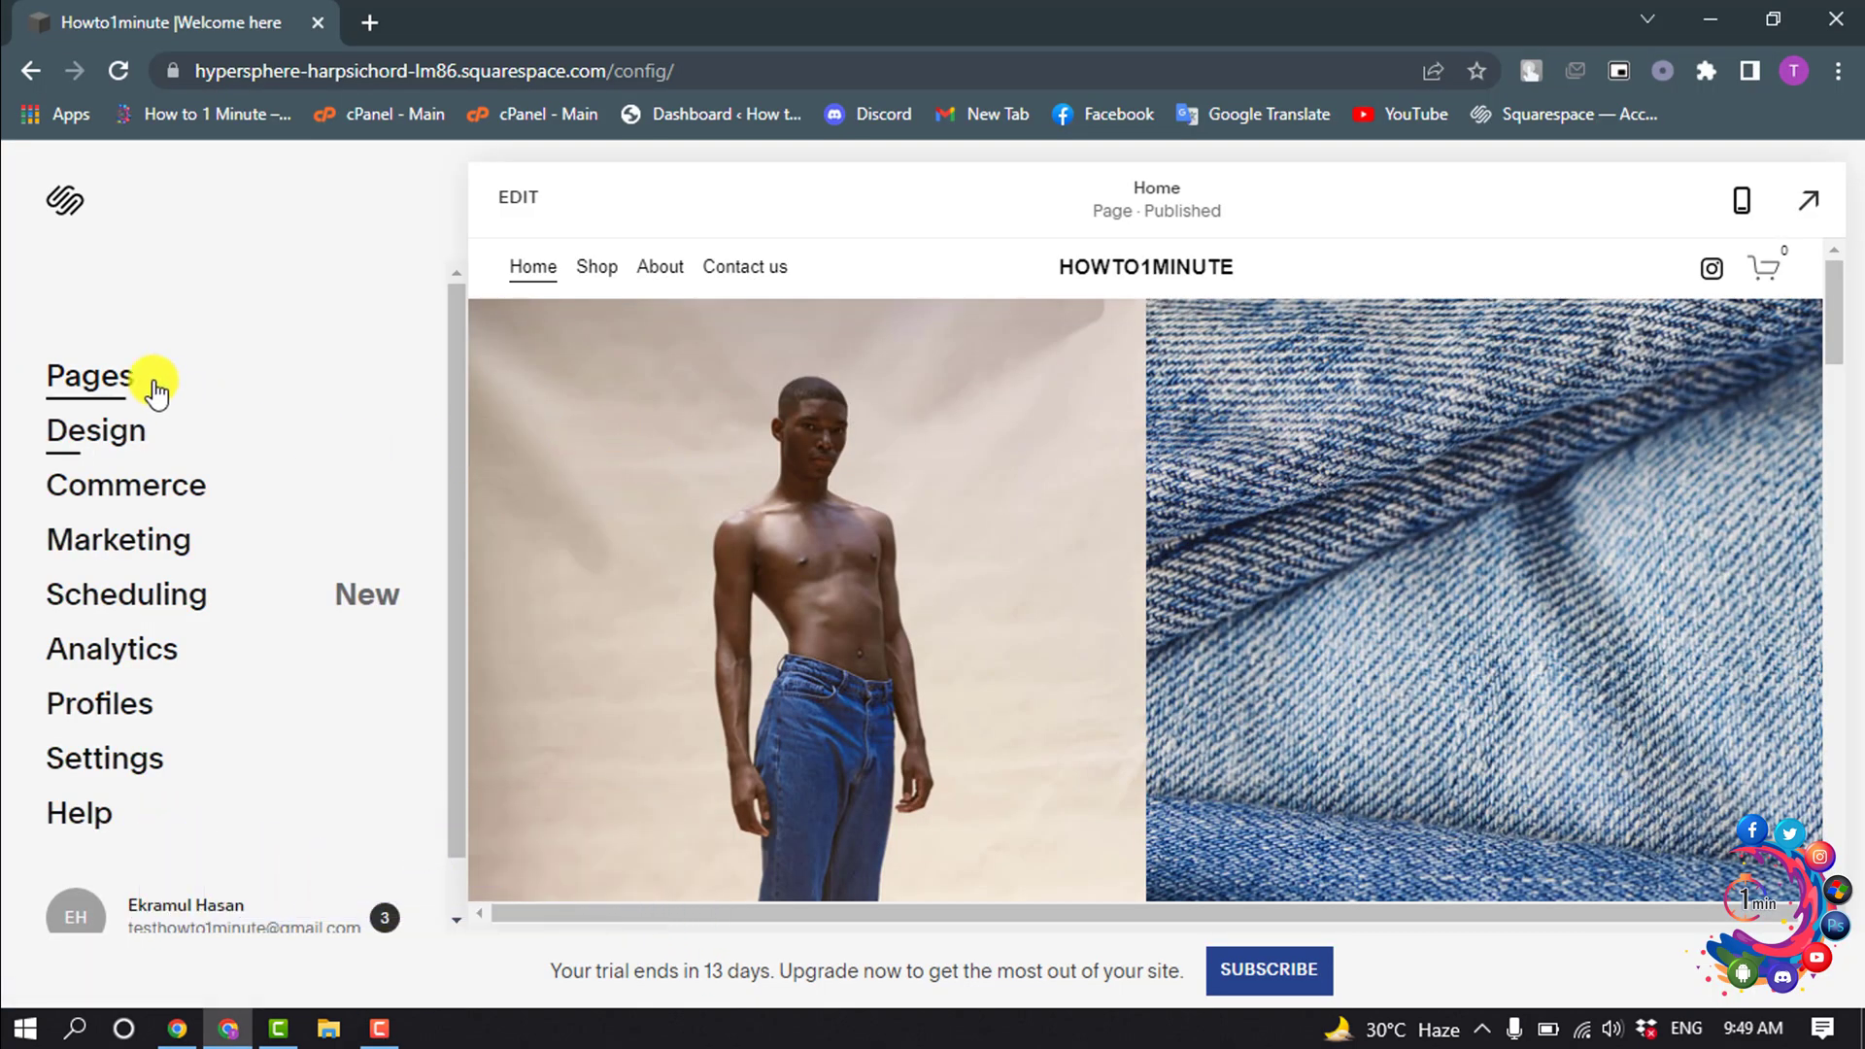
Step: Open the Lock Screen settings under Design
left_click(140, 440)
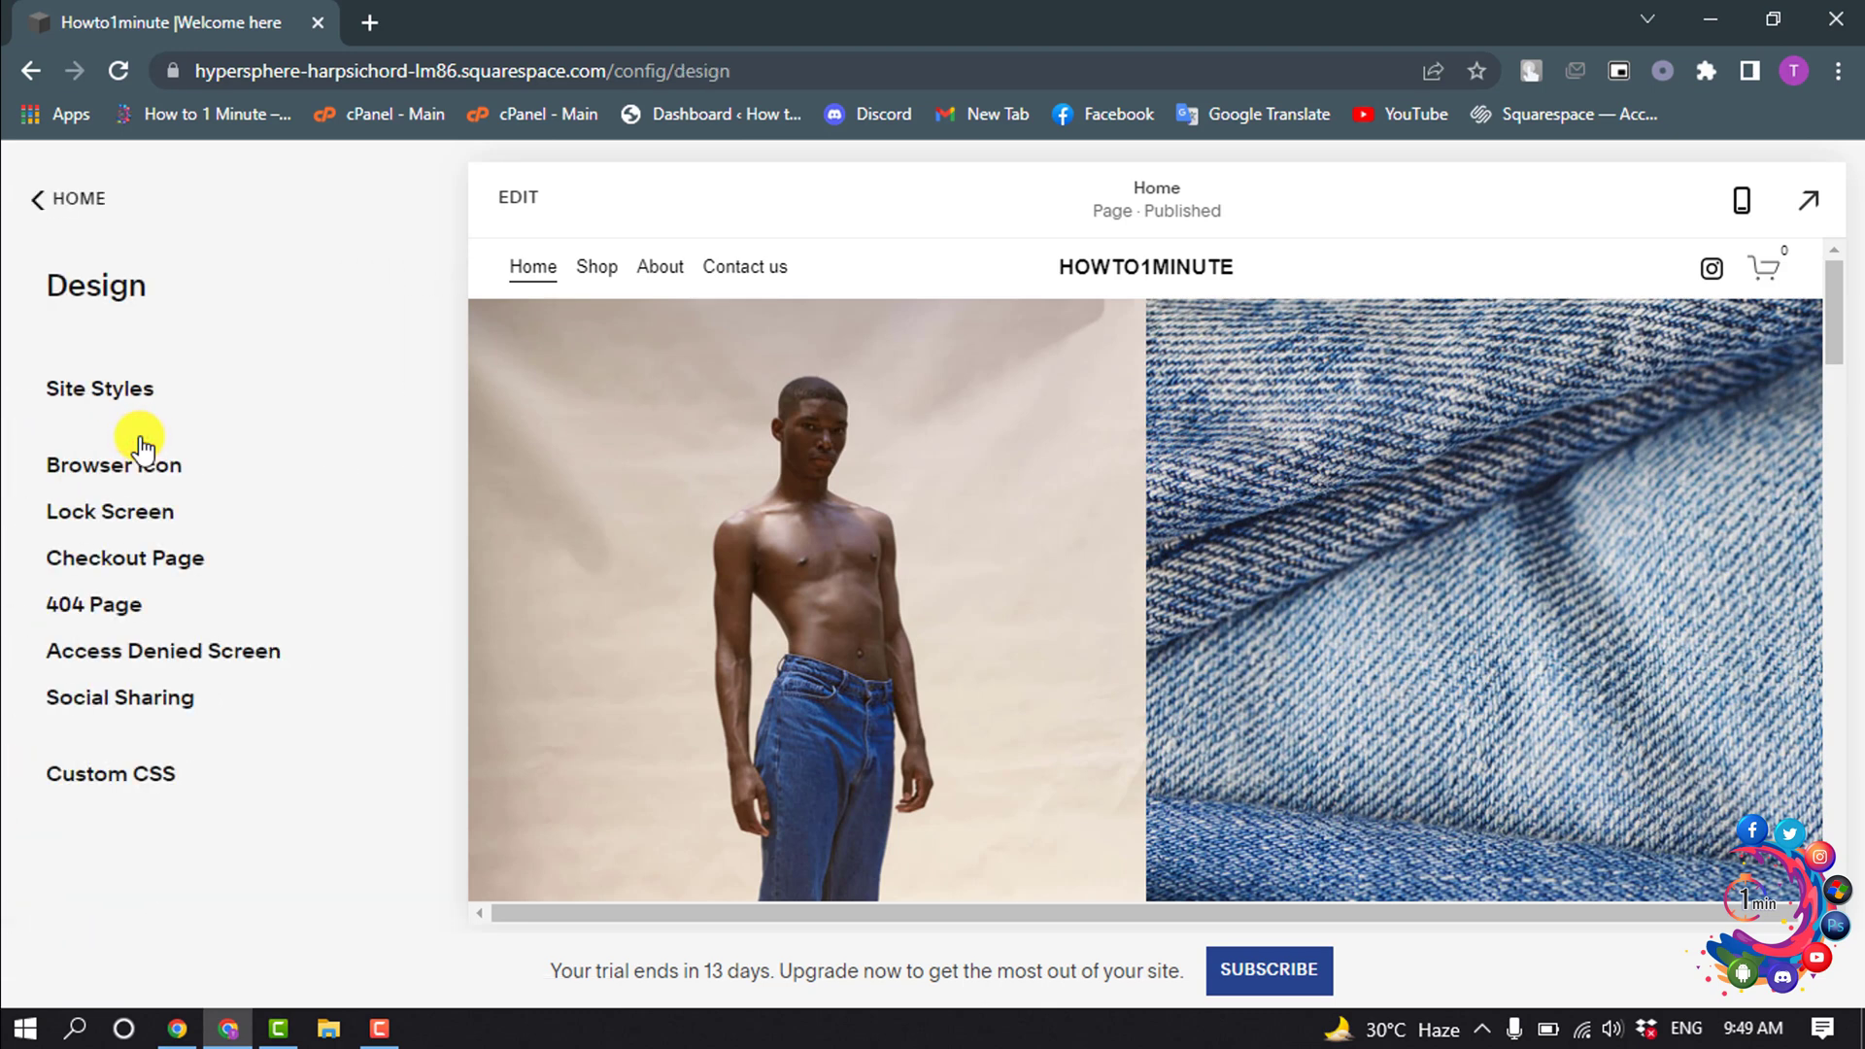
left_click(99, 516)
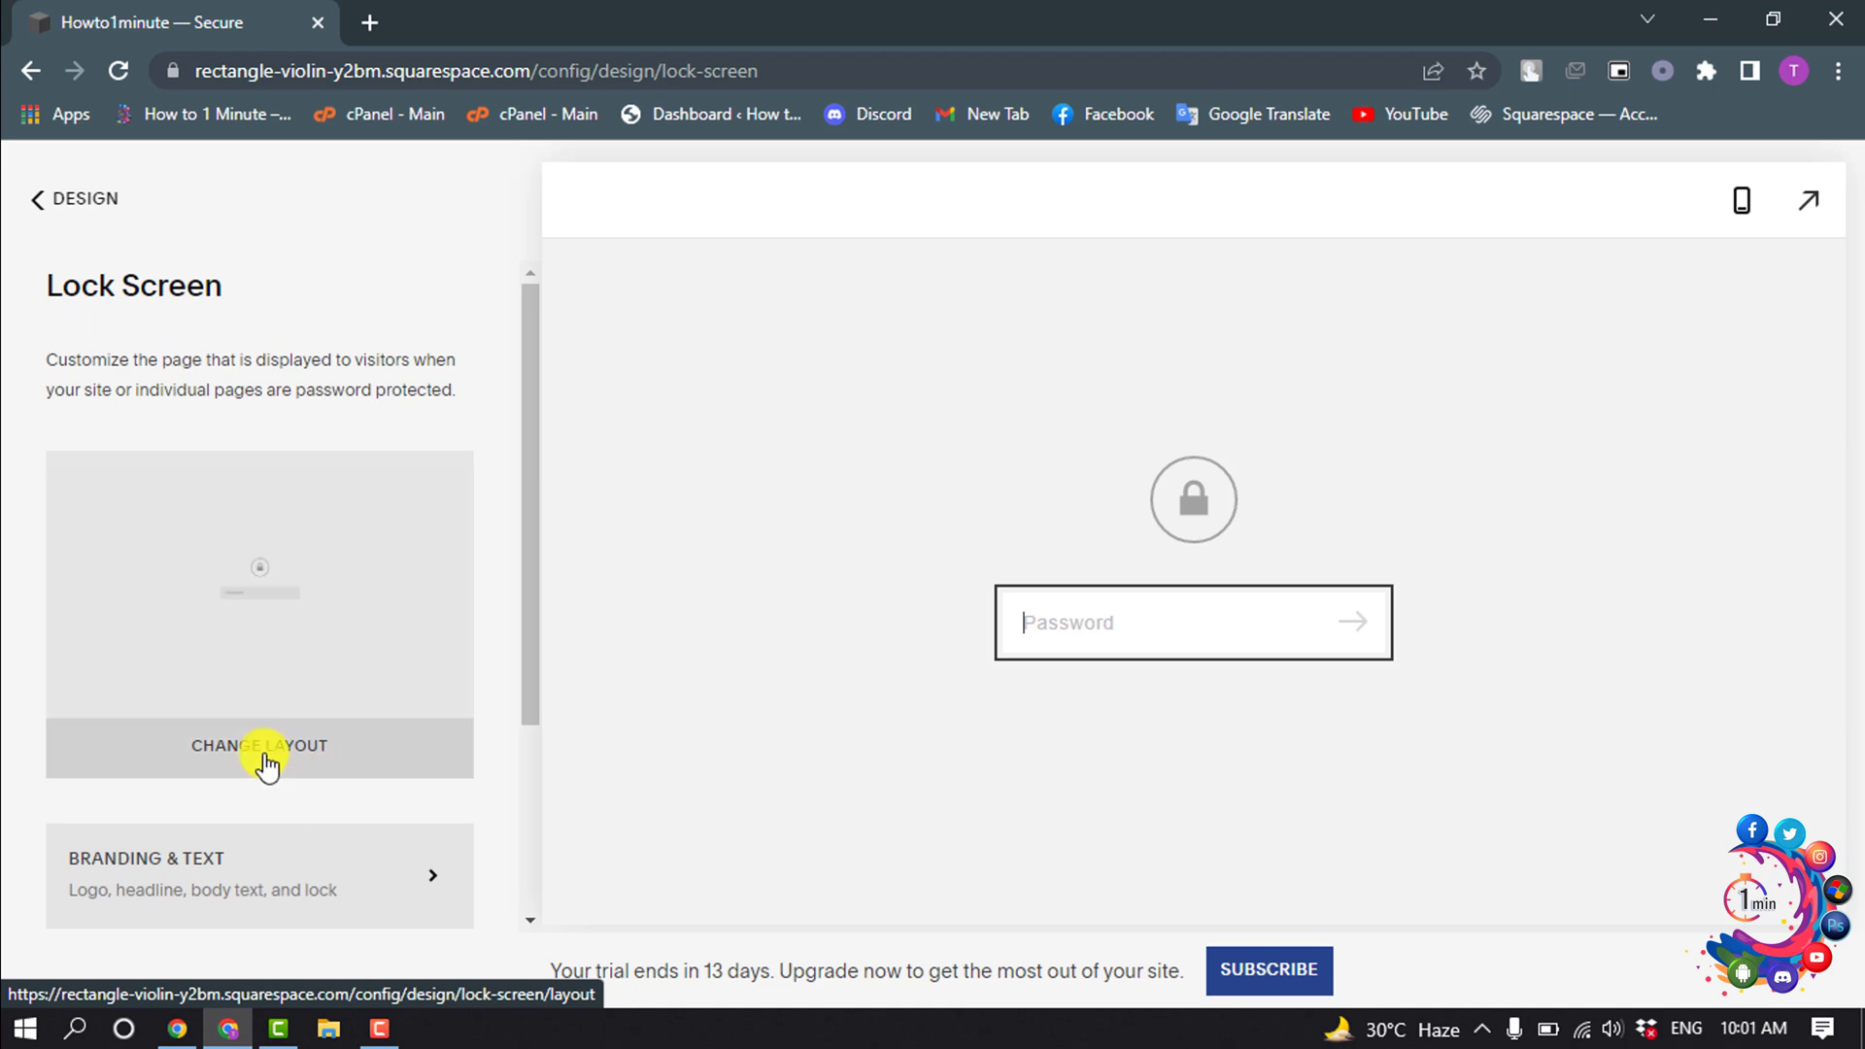
Step: Apply and save the dark Under Construction lock screen layout
left_click(267, 757)
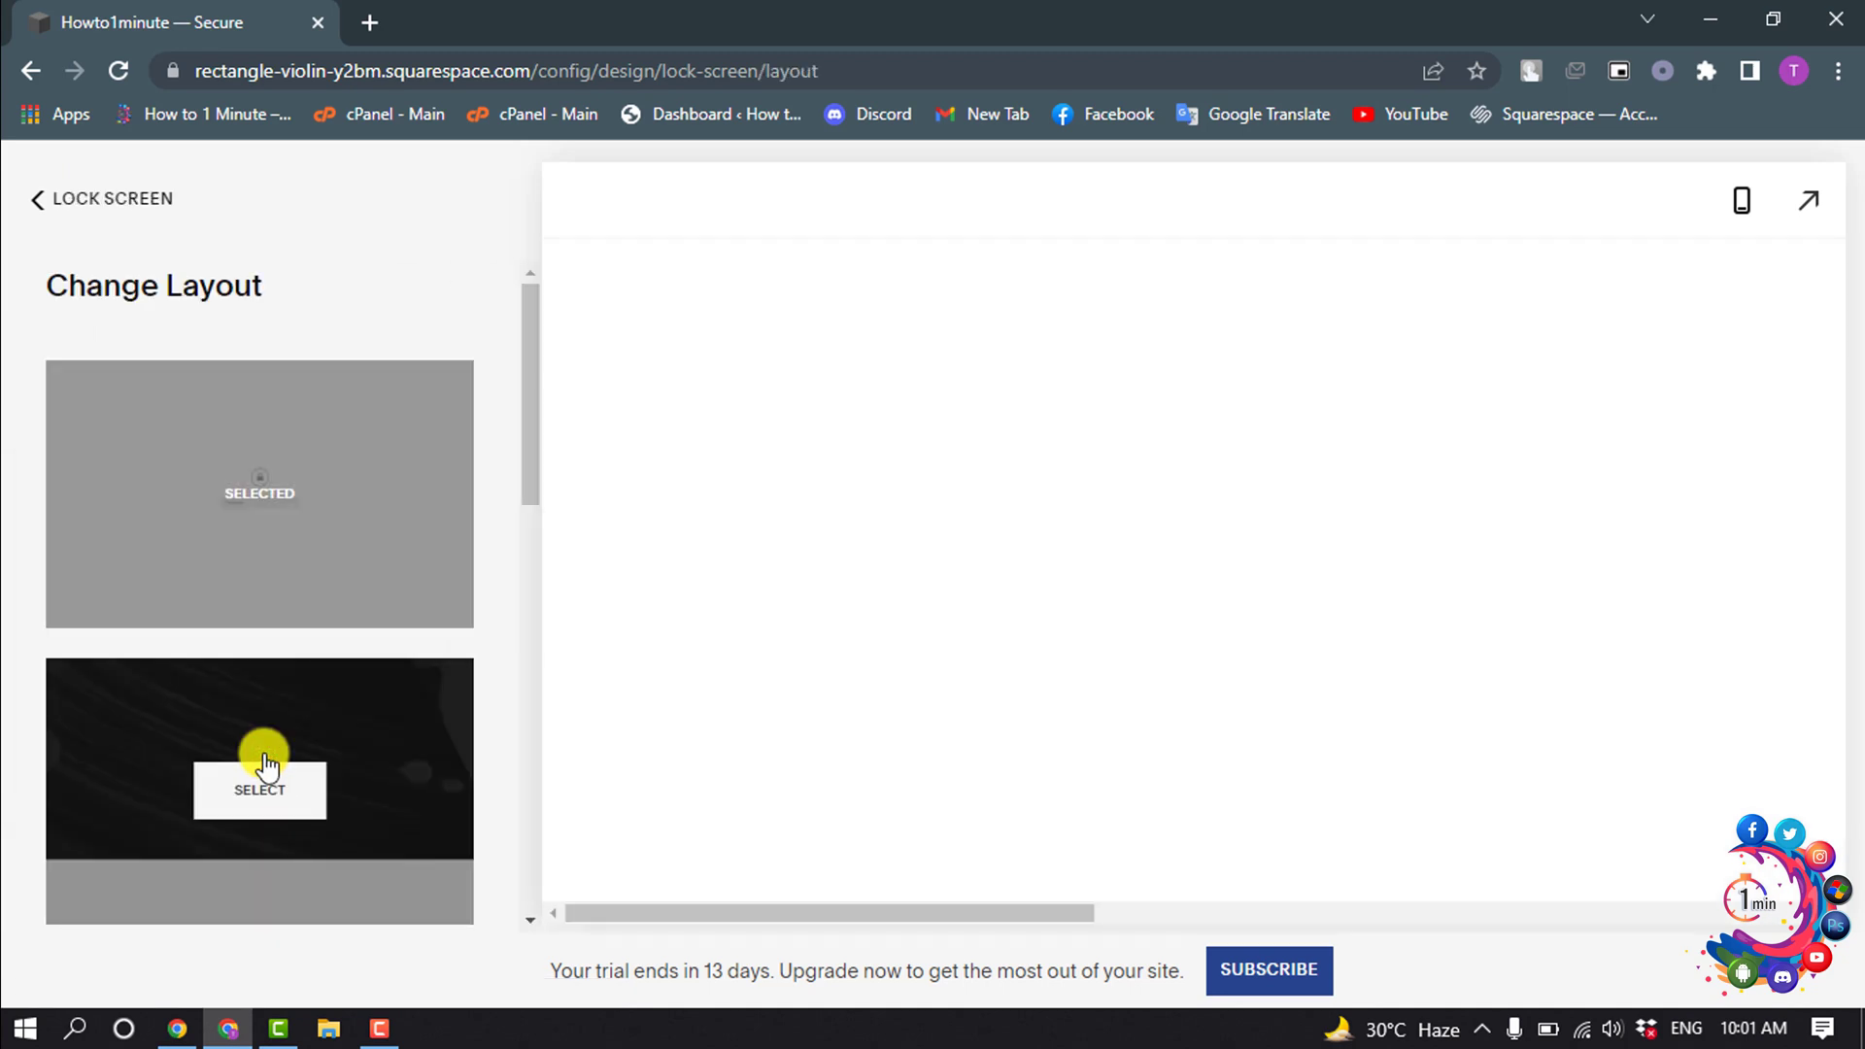
scroll(329, 703, "down", 2)
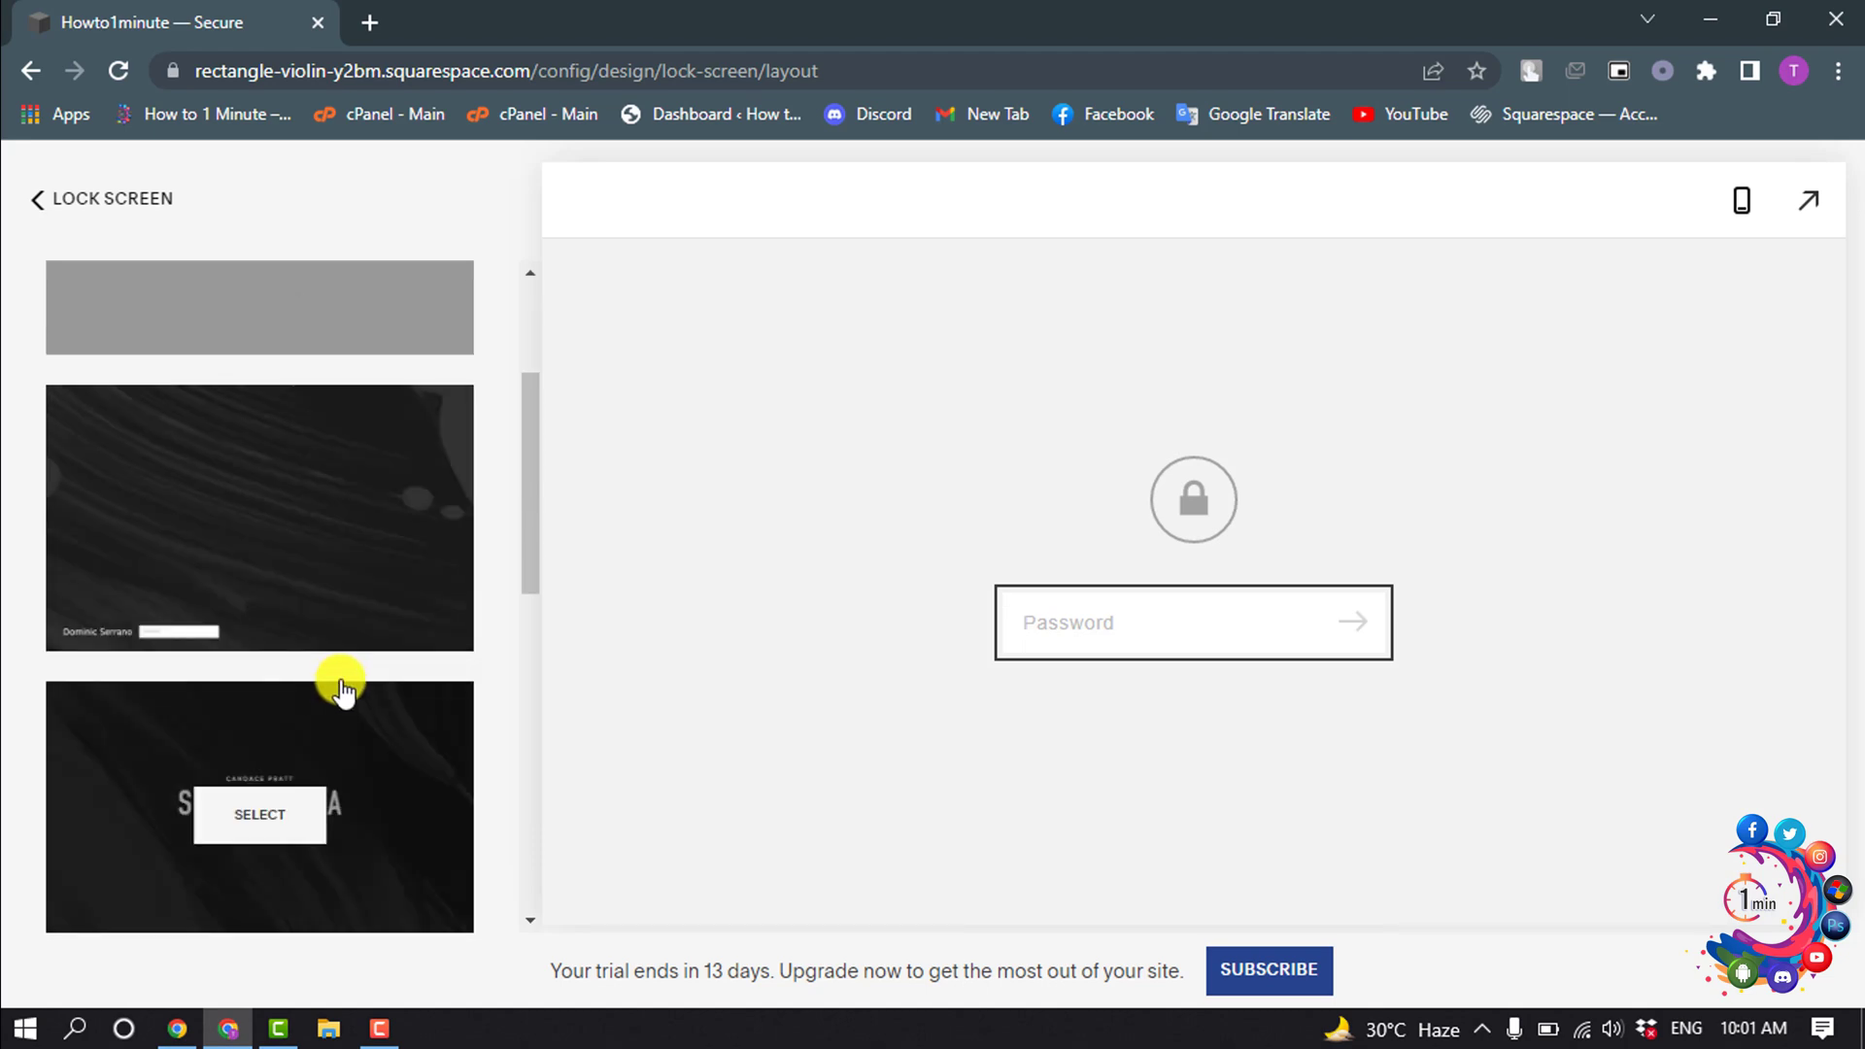
scroll(360, 681, "down", 3)
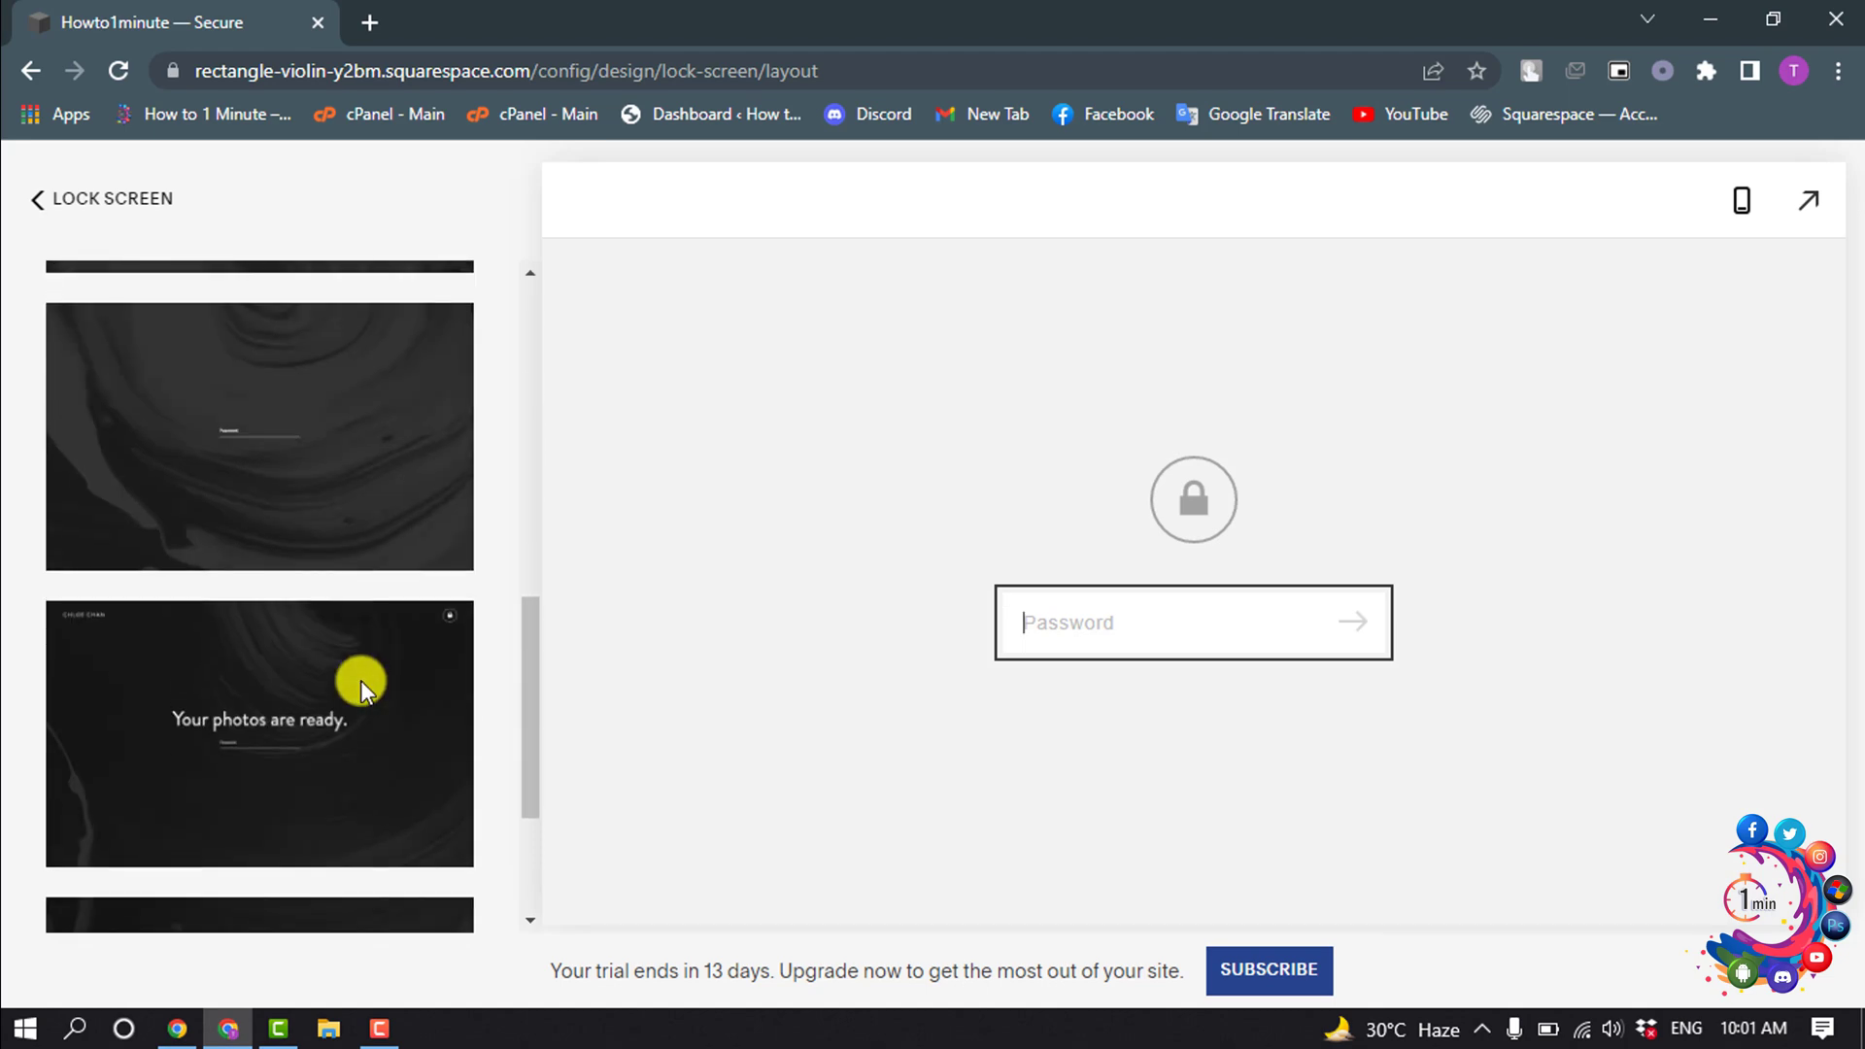
scroll(361, 681, "down", 3)
scroll(365, 700, "down", 2)
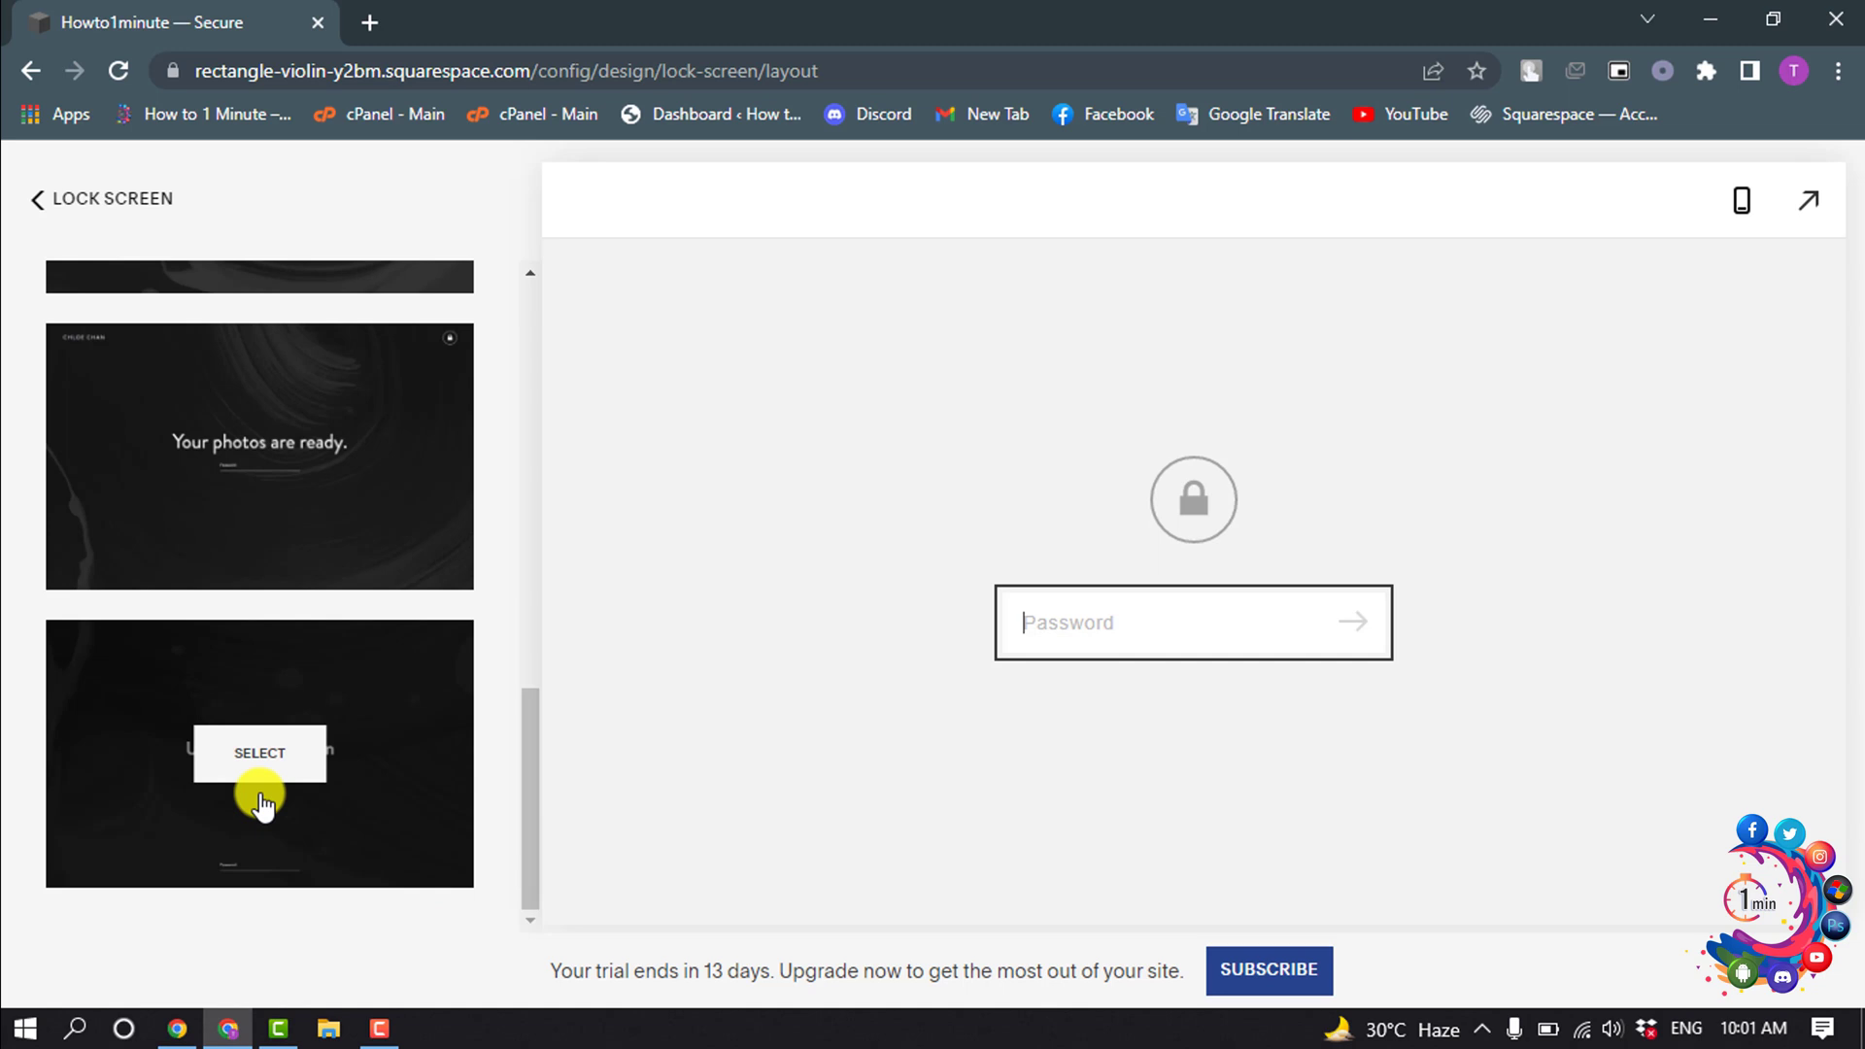
left_click(263, 762)
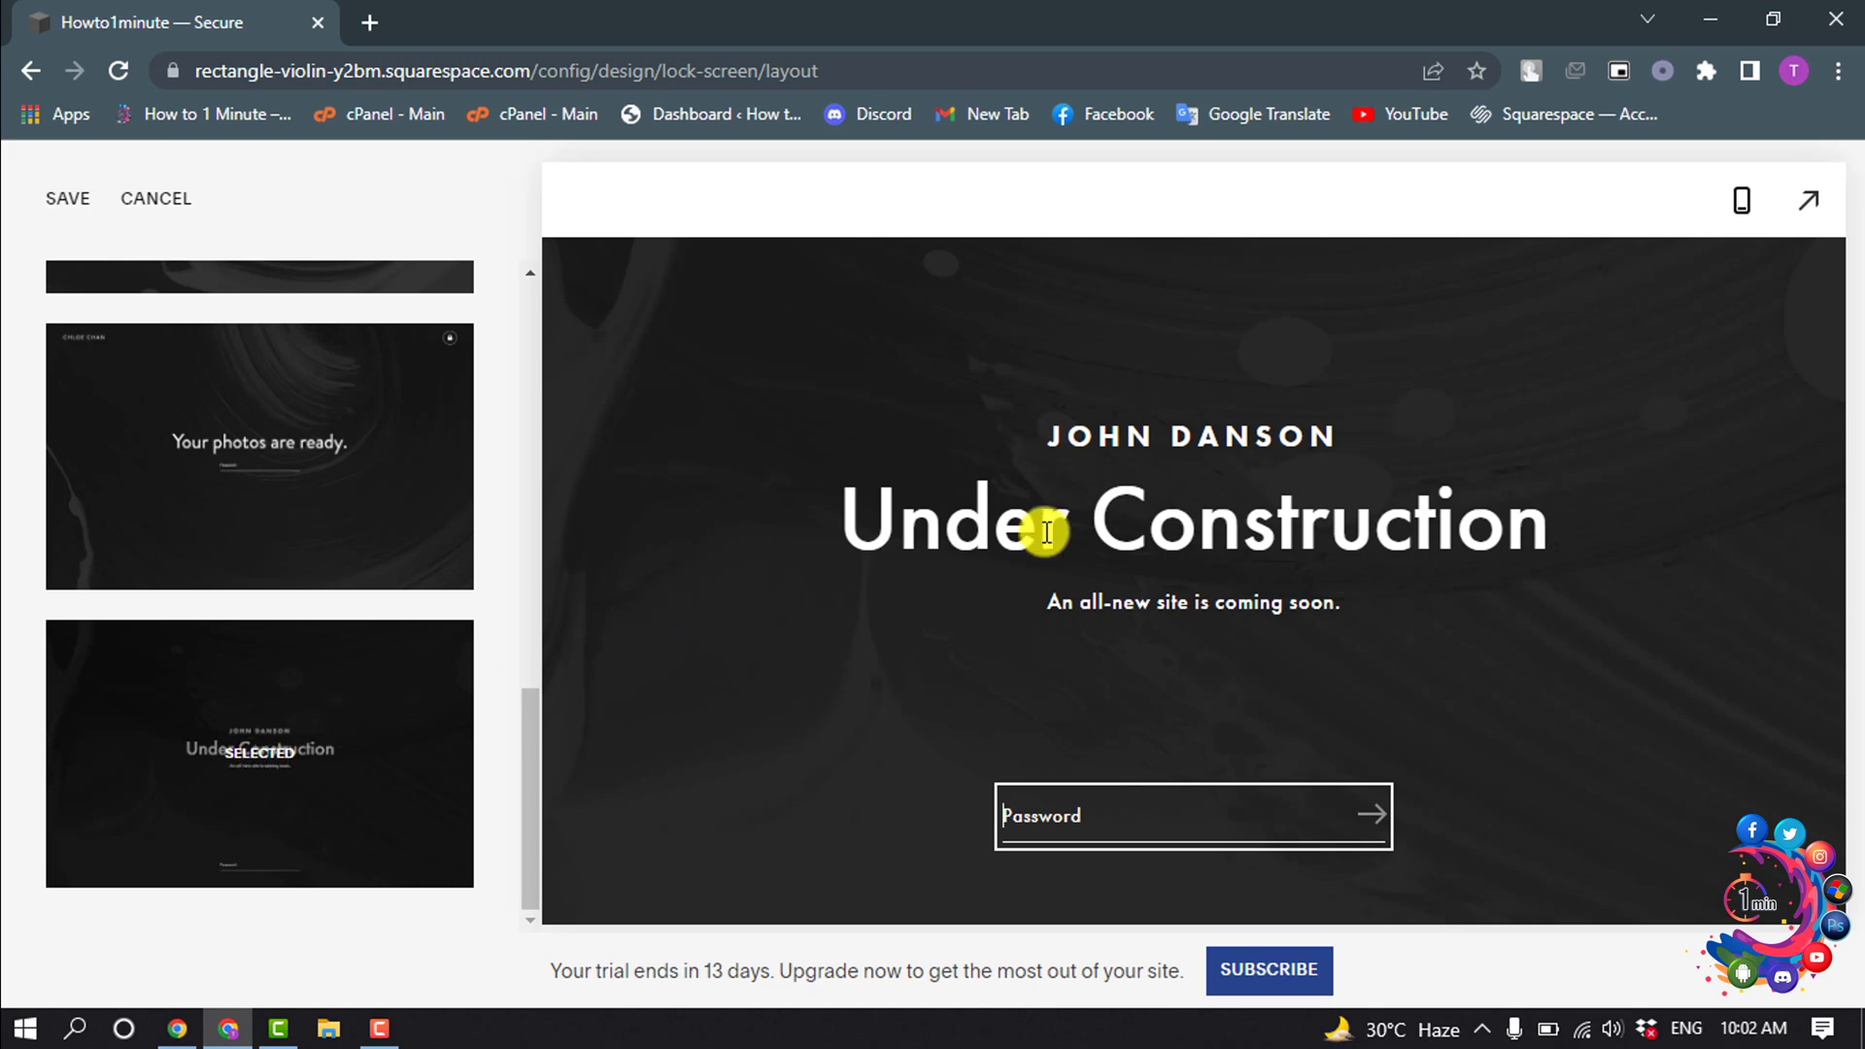
scroll(154, 277, "up", 3)
left_click(70, 223)
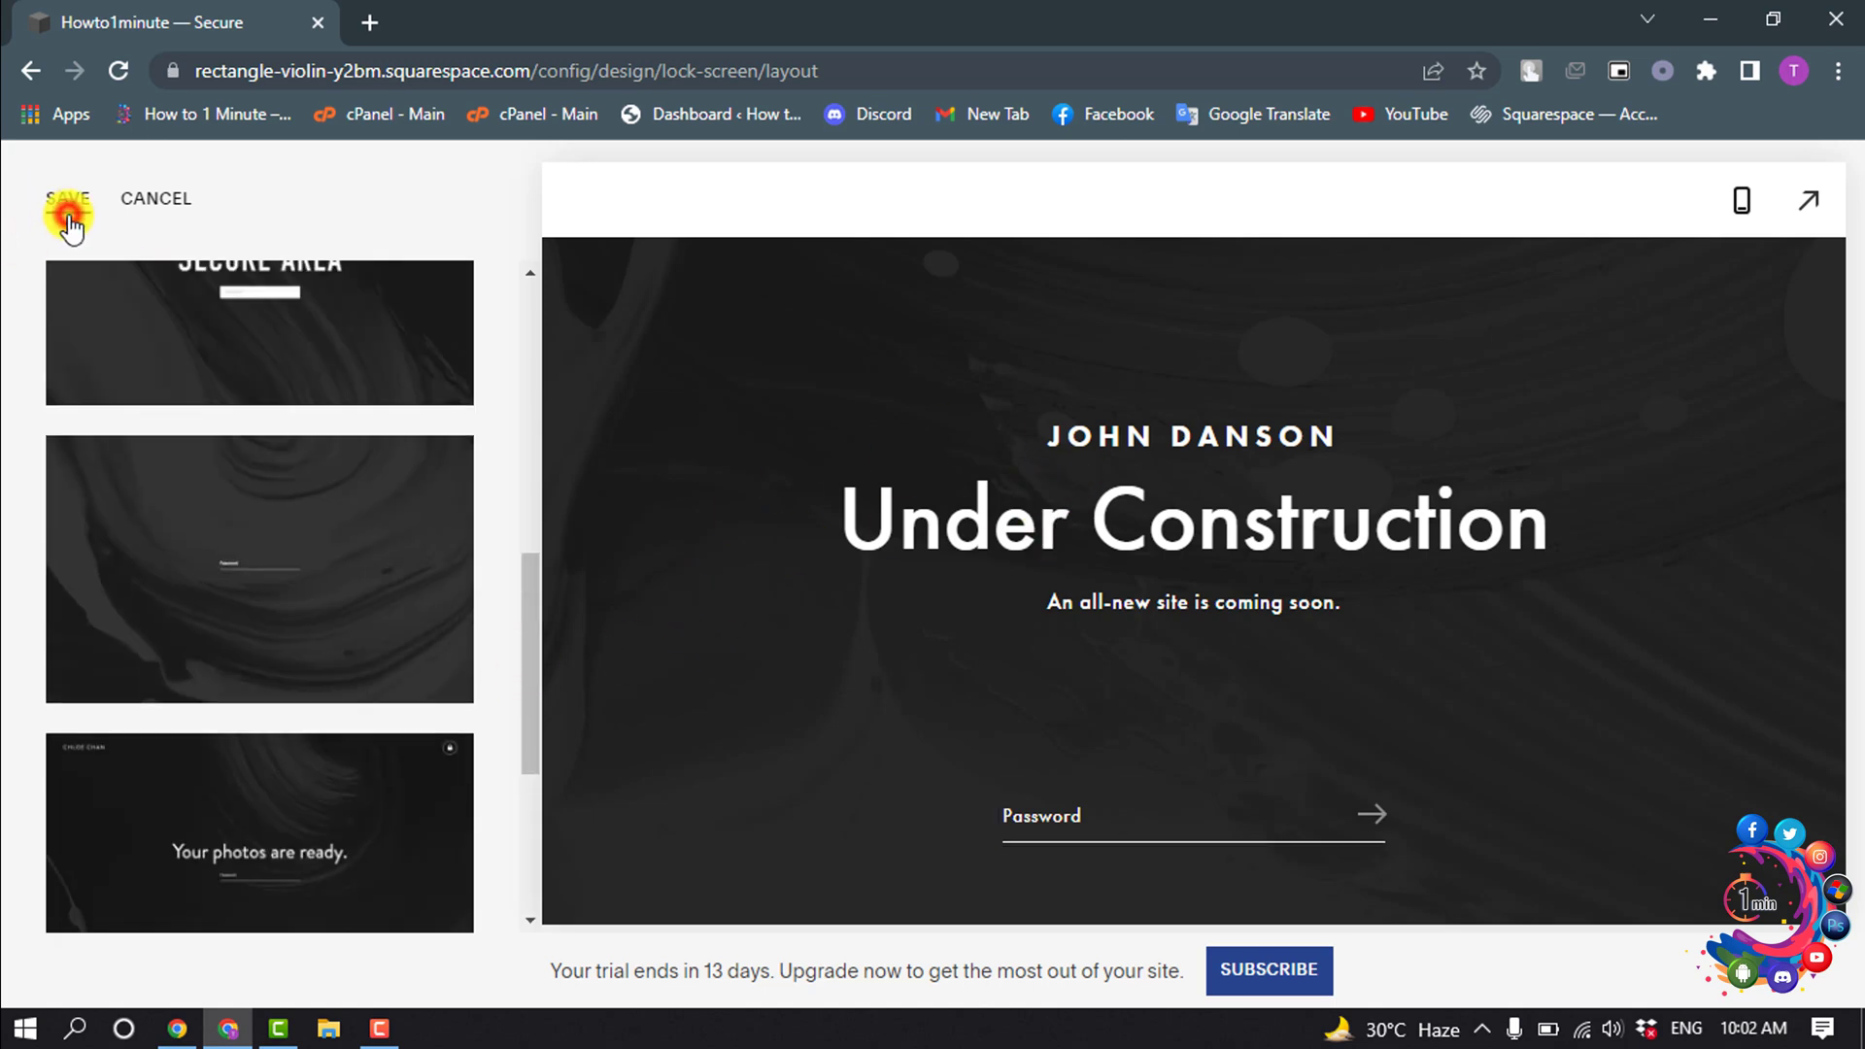
Step: Open the lock screen's Branding & Text settings
left_click(60, 201)
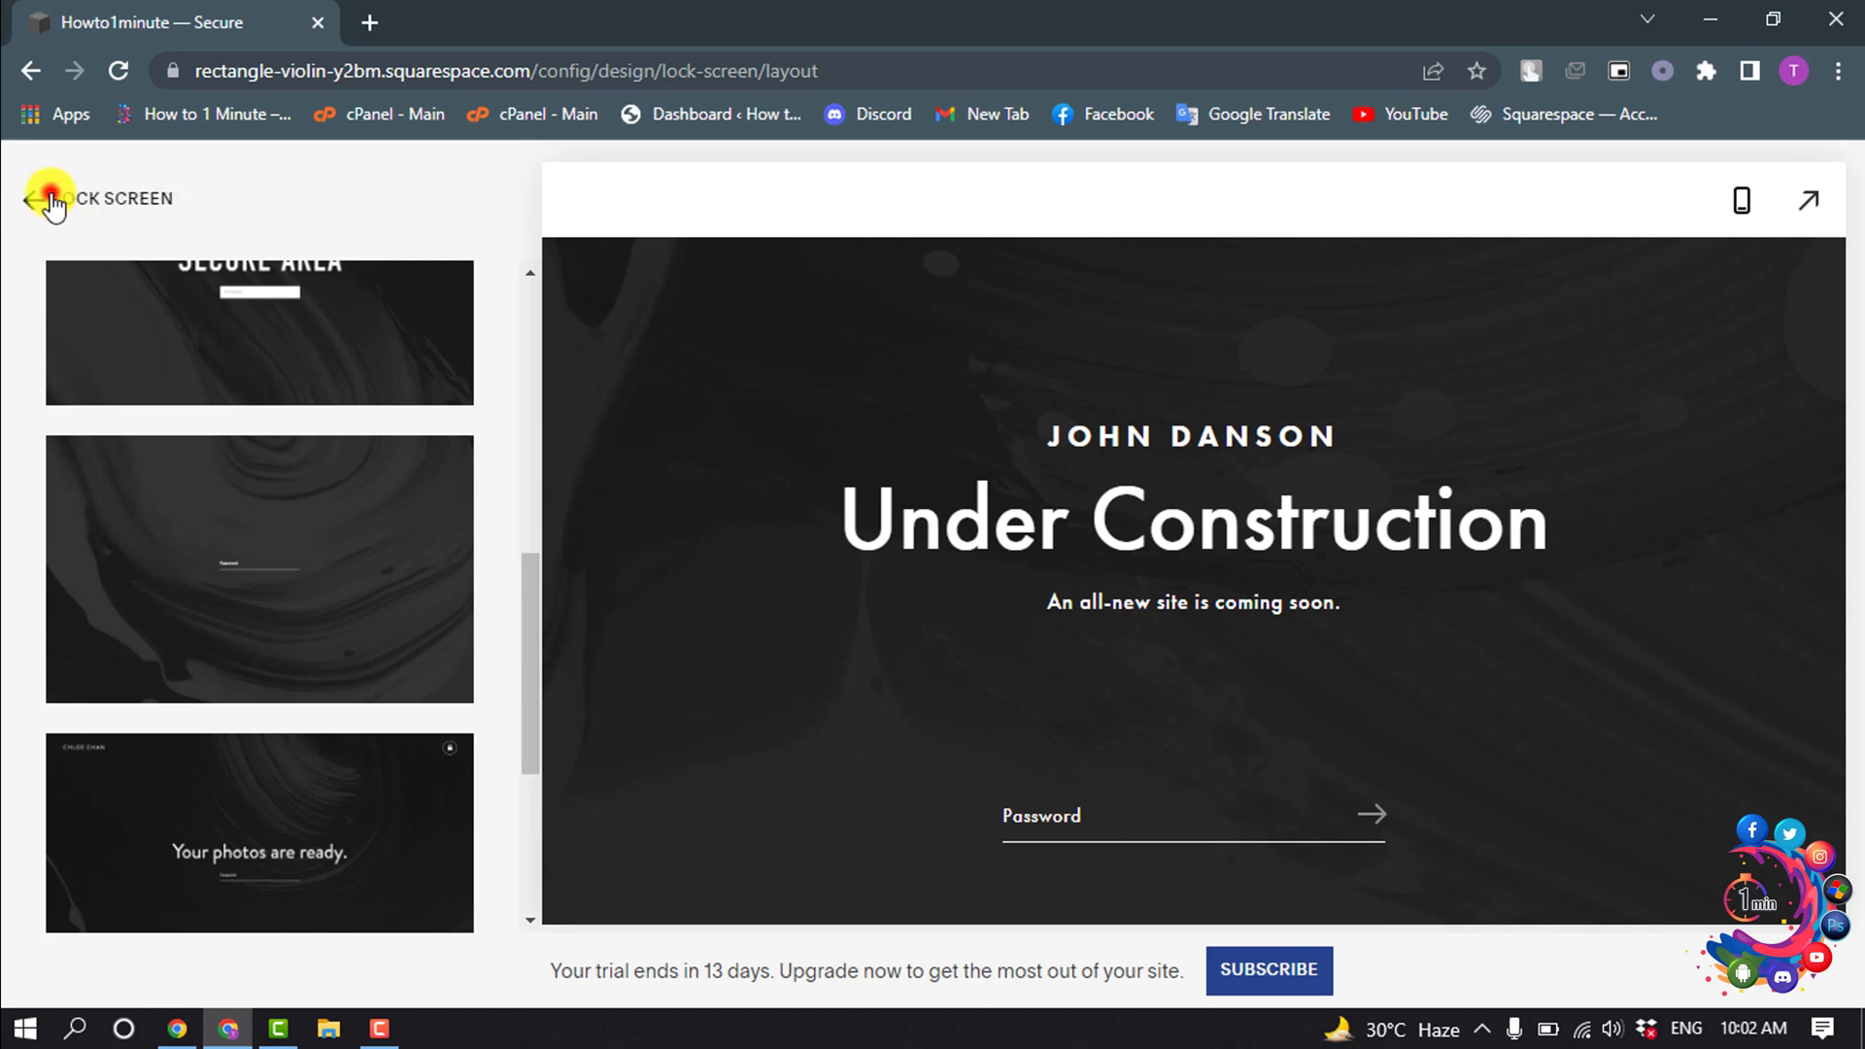
scroll(205, 680, "down", 3)
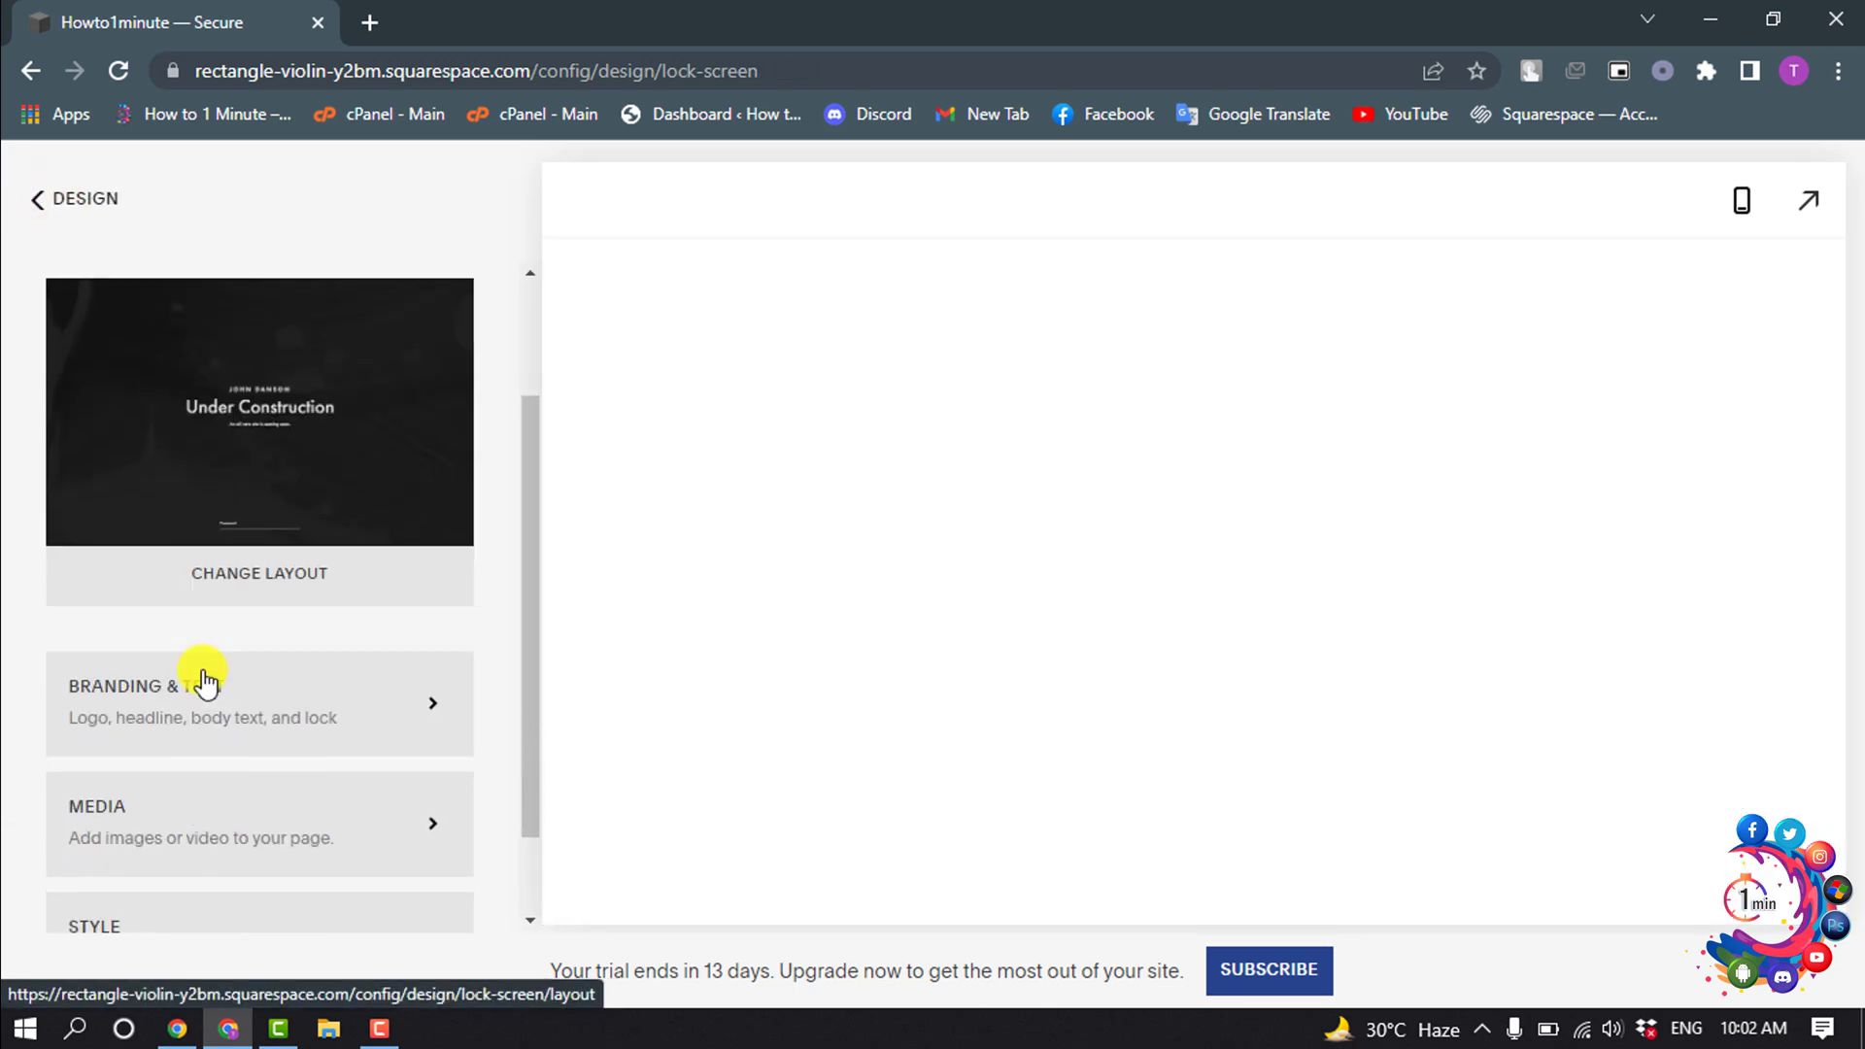
scroll(206, 670, "down", 2)
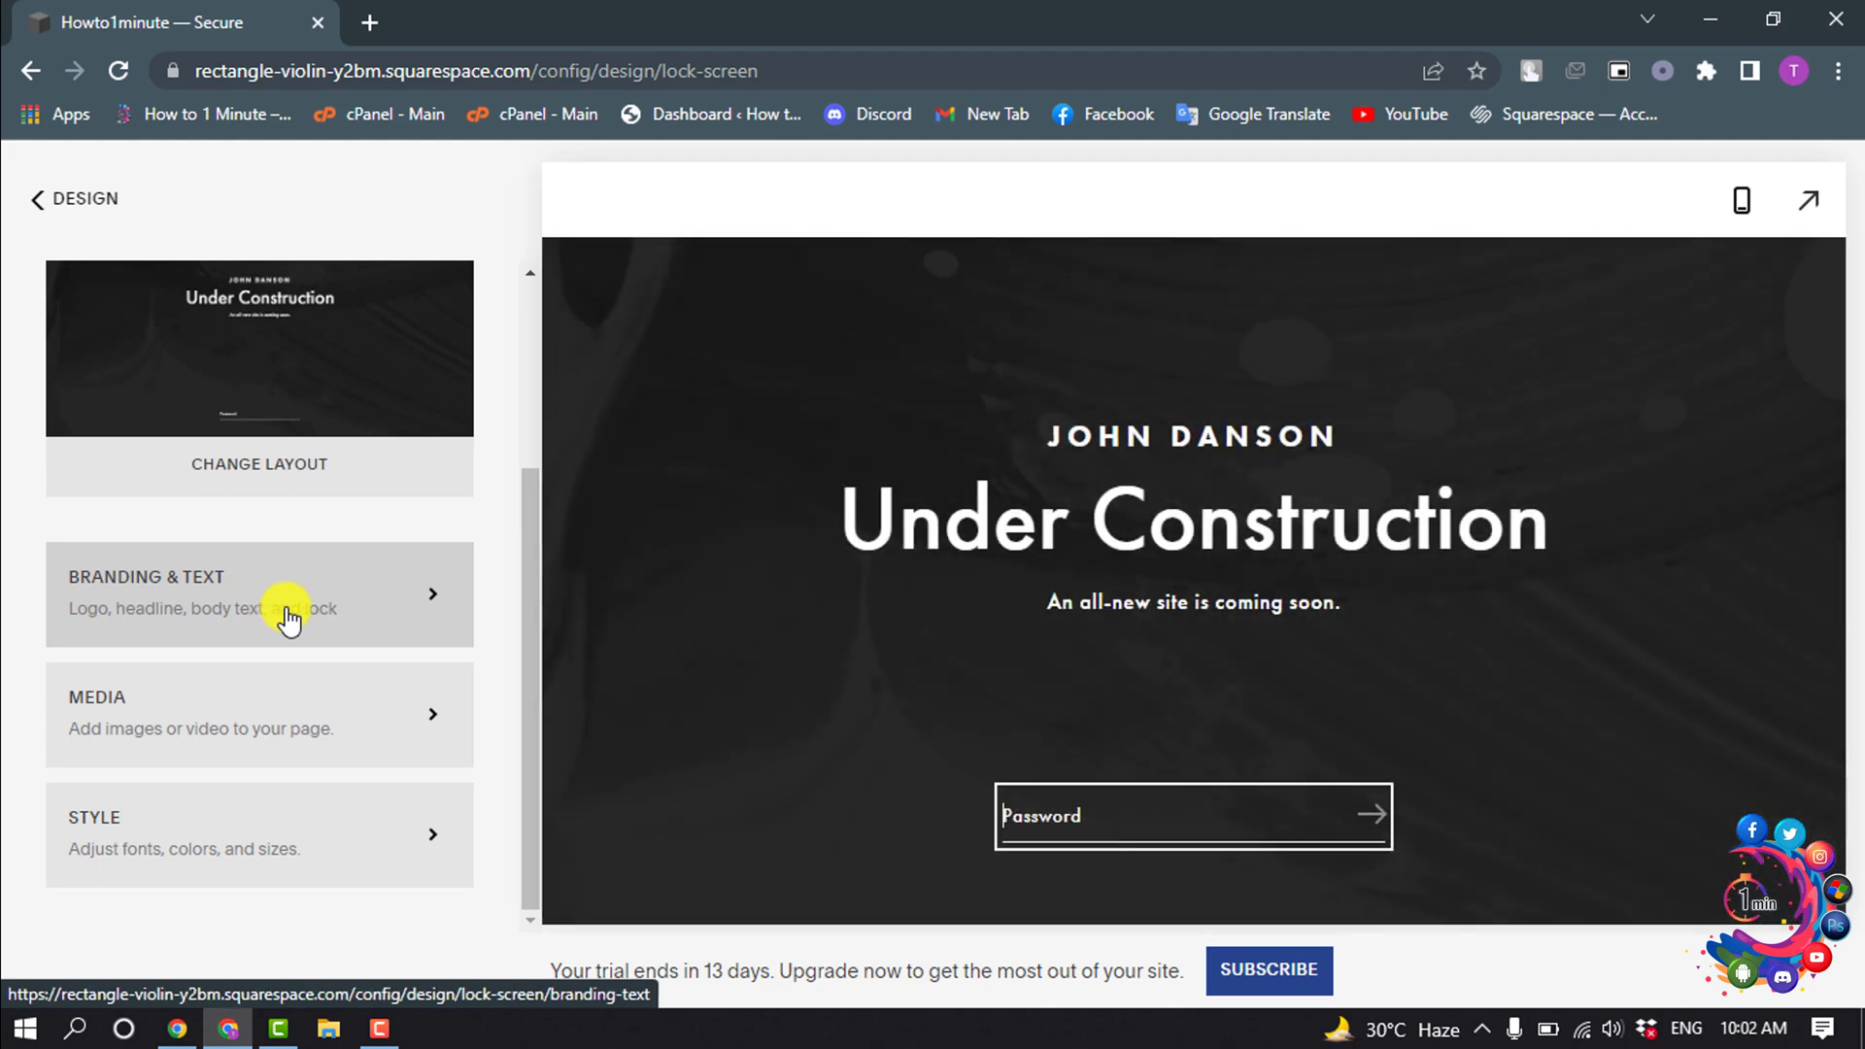
left_click(288, 609)
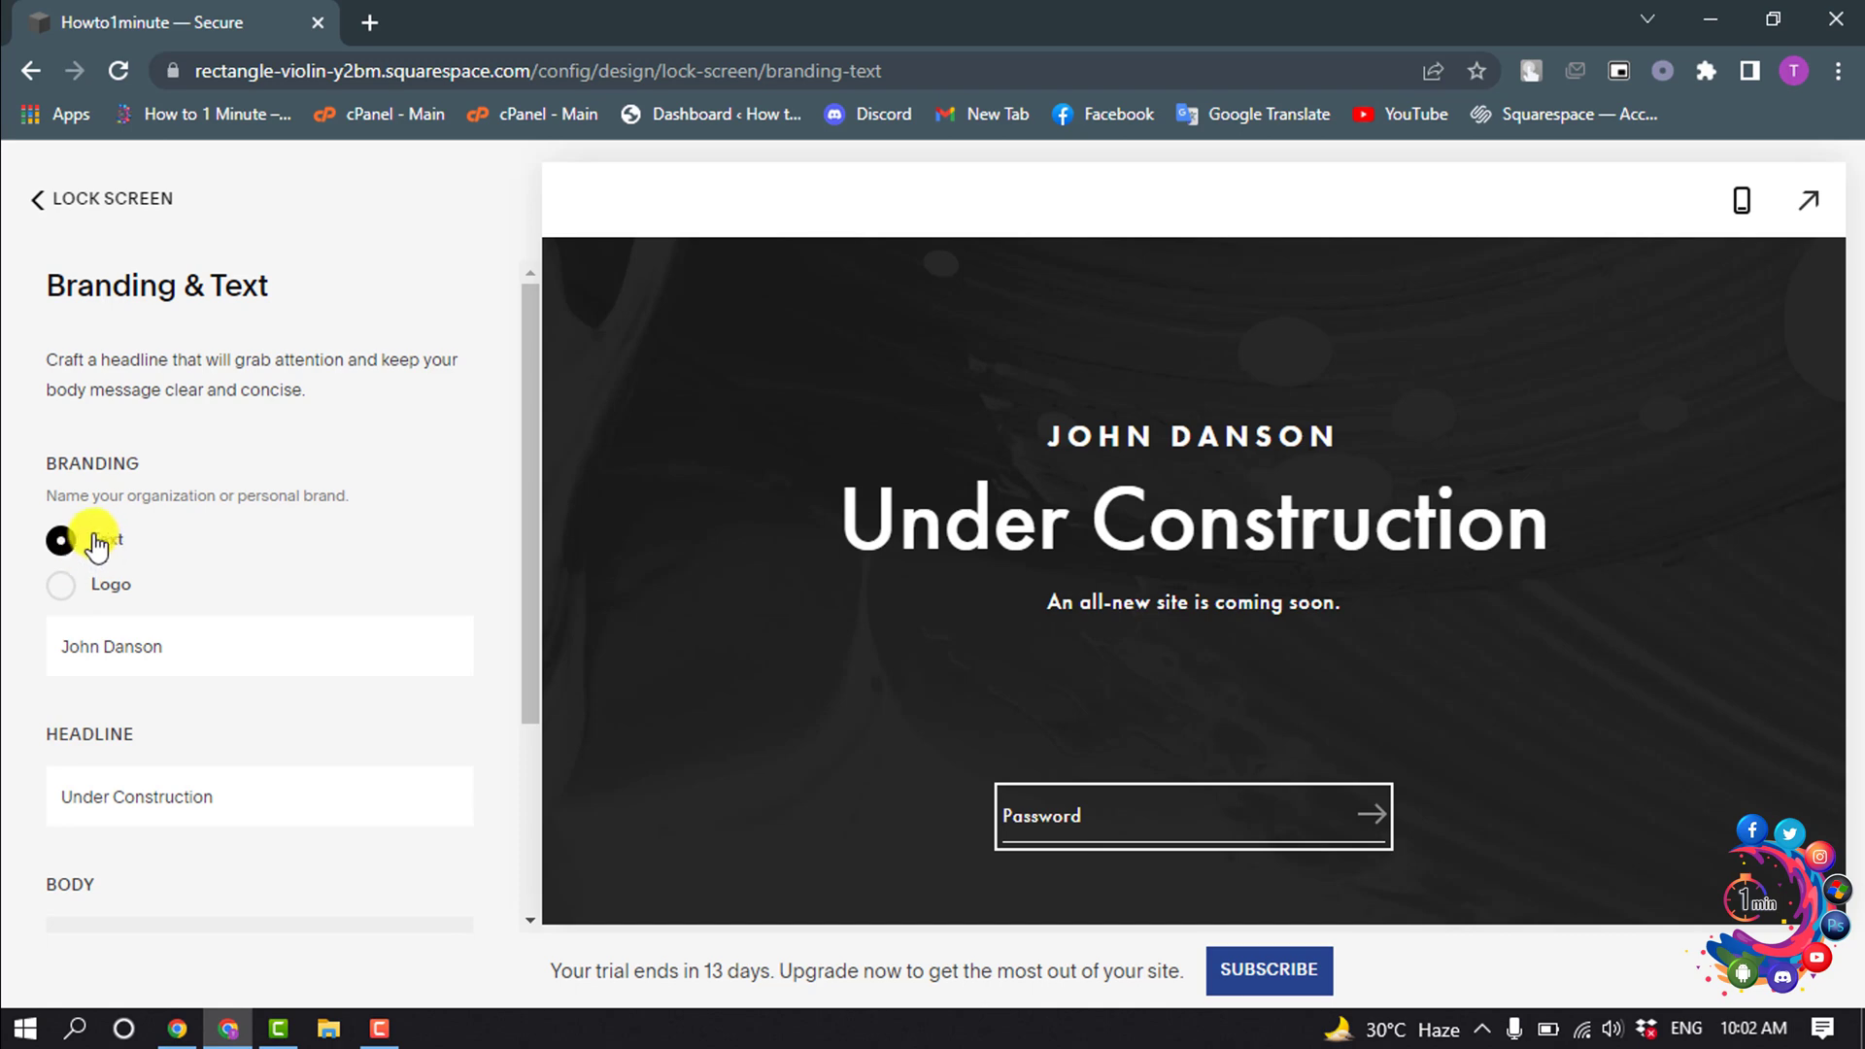
Step: Replace the brand name 'John Danson' with 'How to 1 Minute', fixing a typo
left_click(175, 646)
left_click_drag(176, 645, 58, 646)
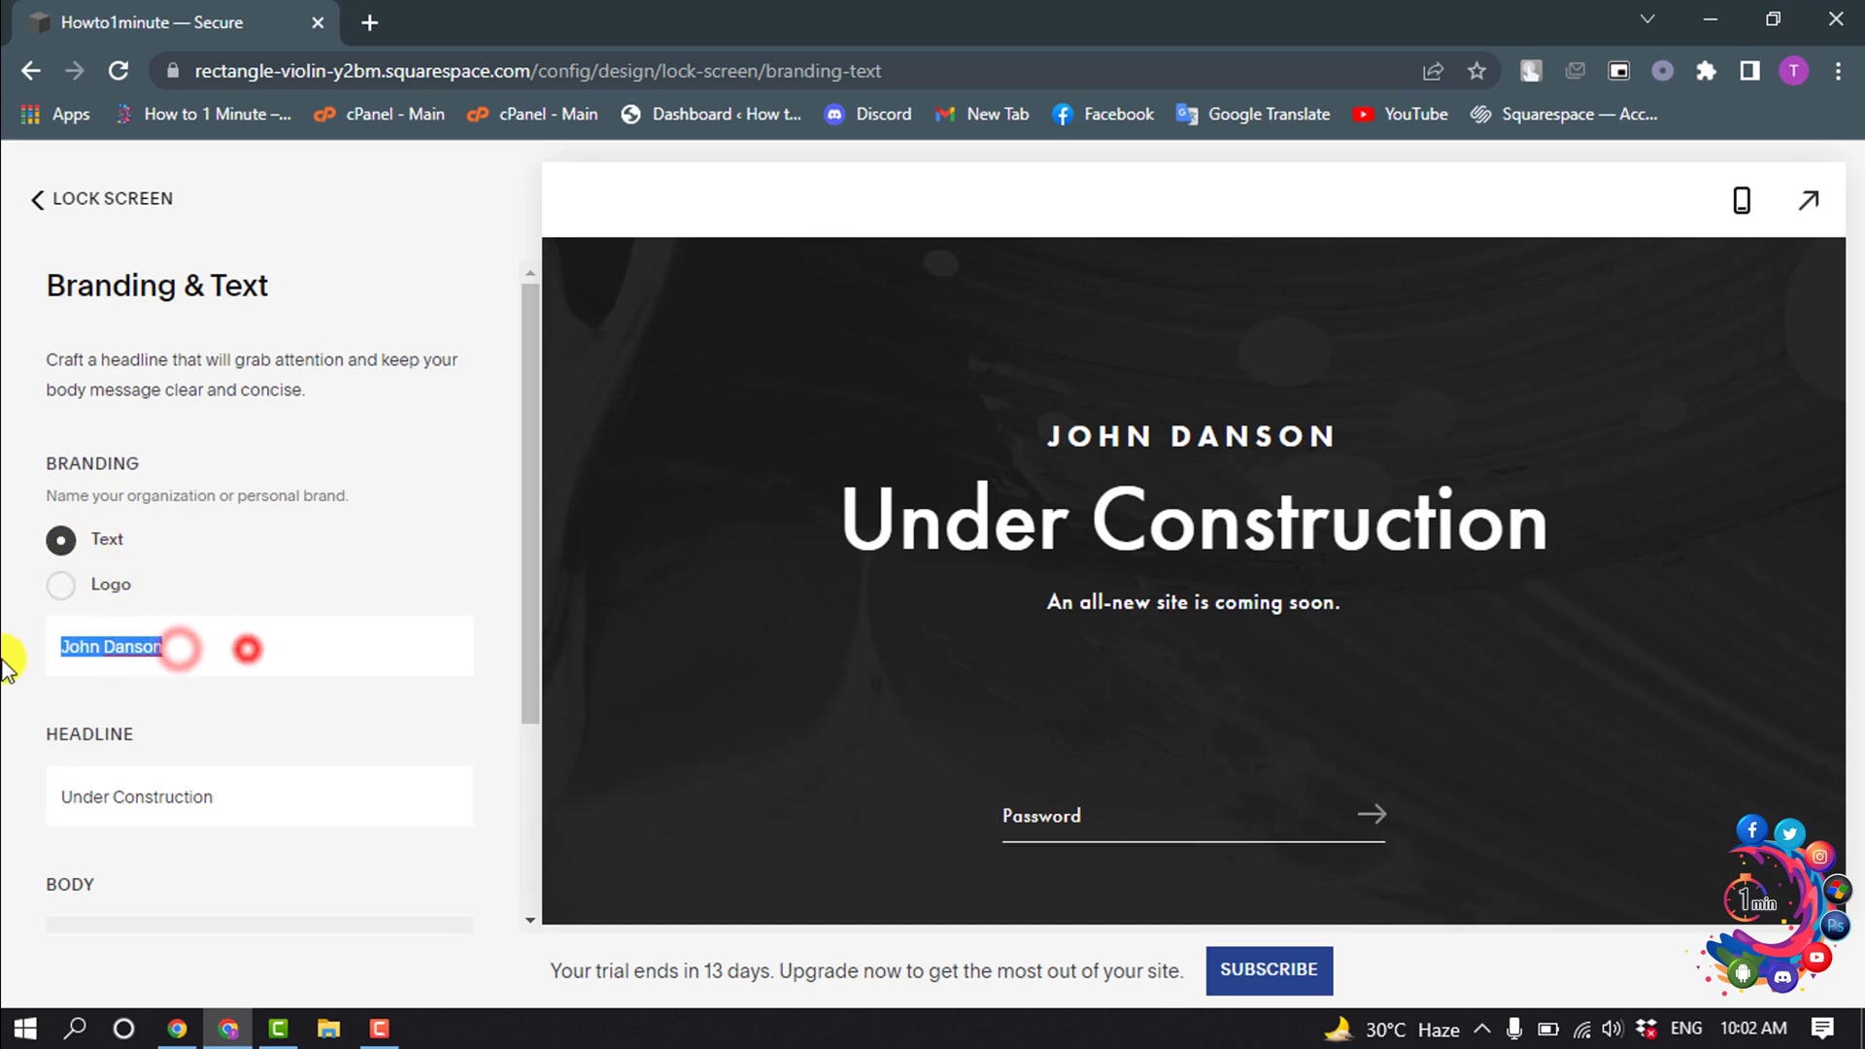
type("How ")
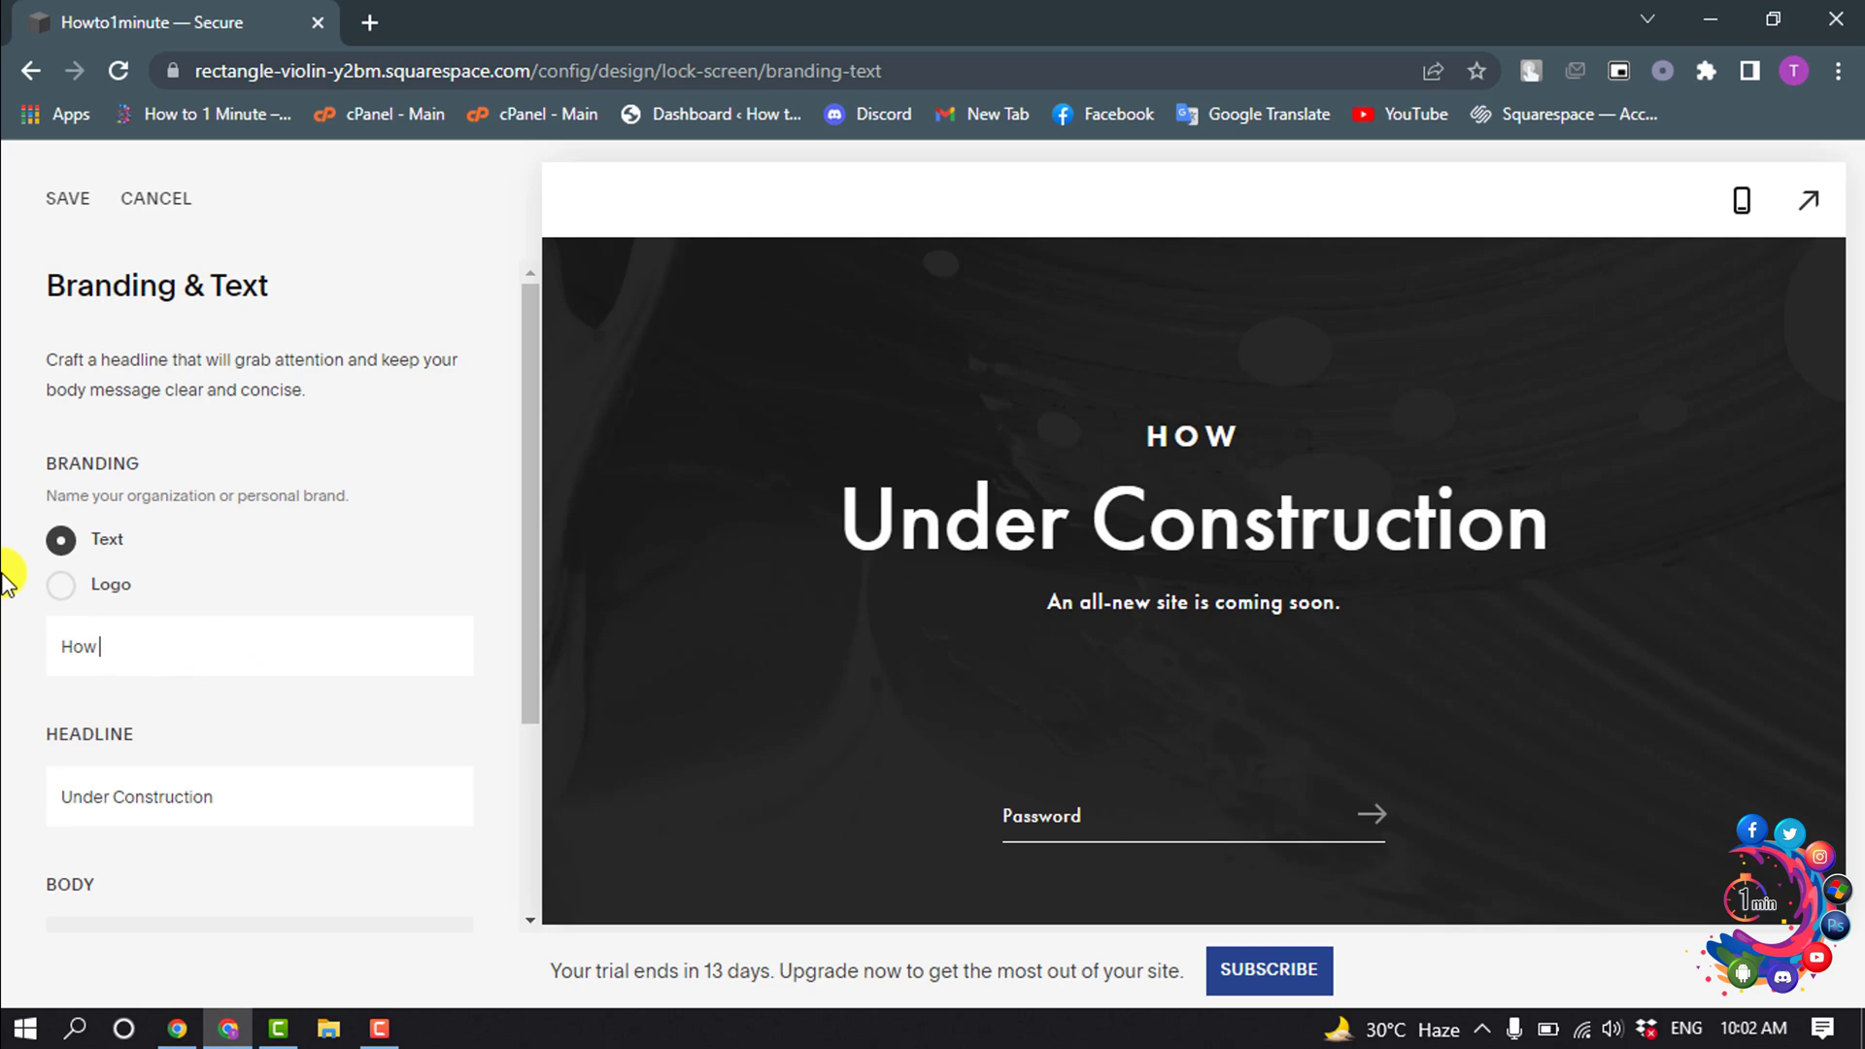
type("o")
key("BackSpace")
type("to q")
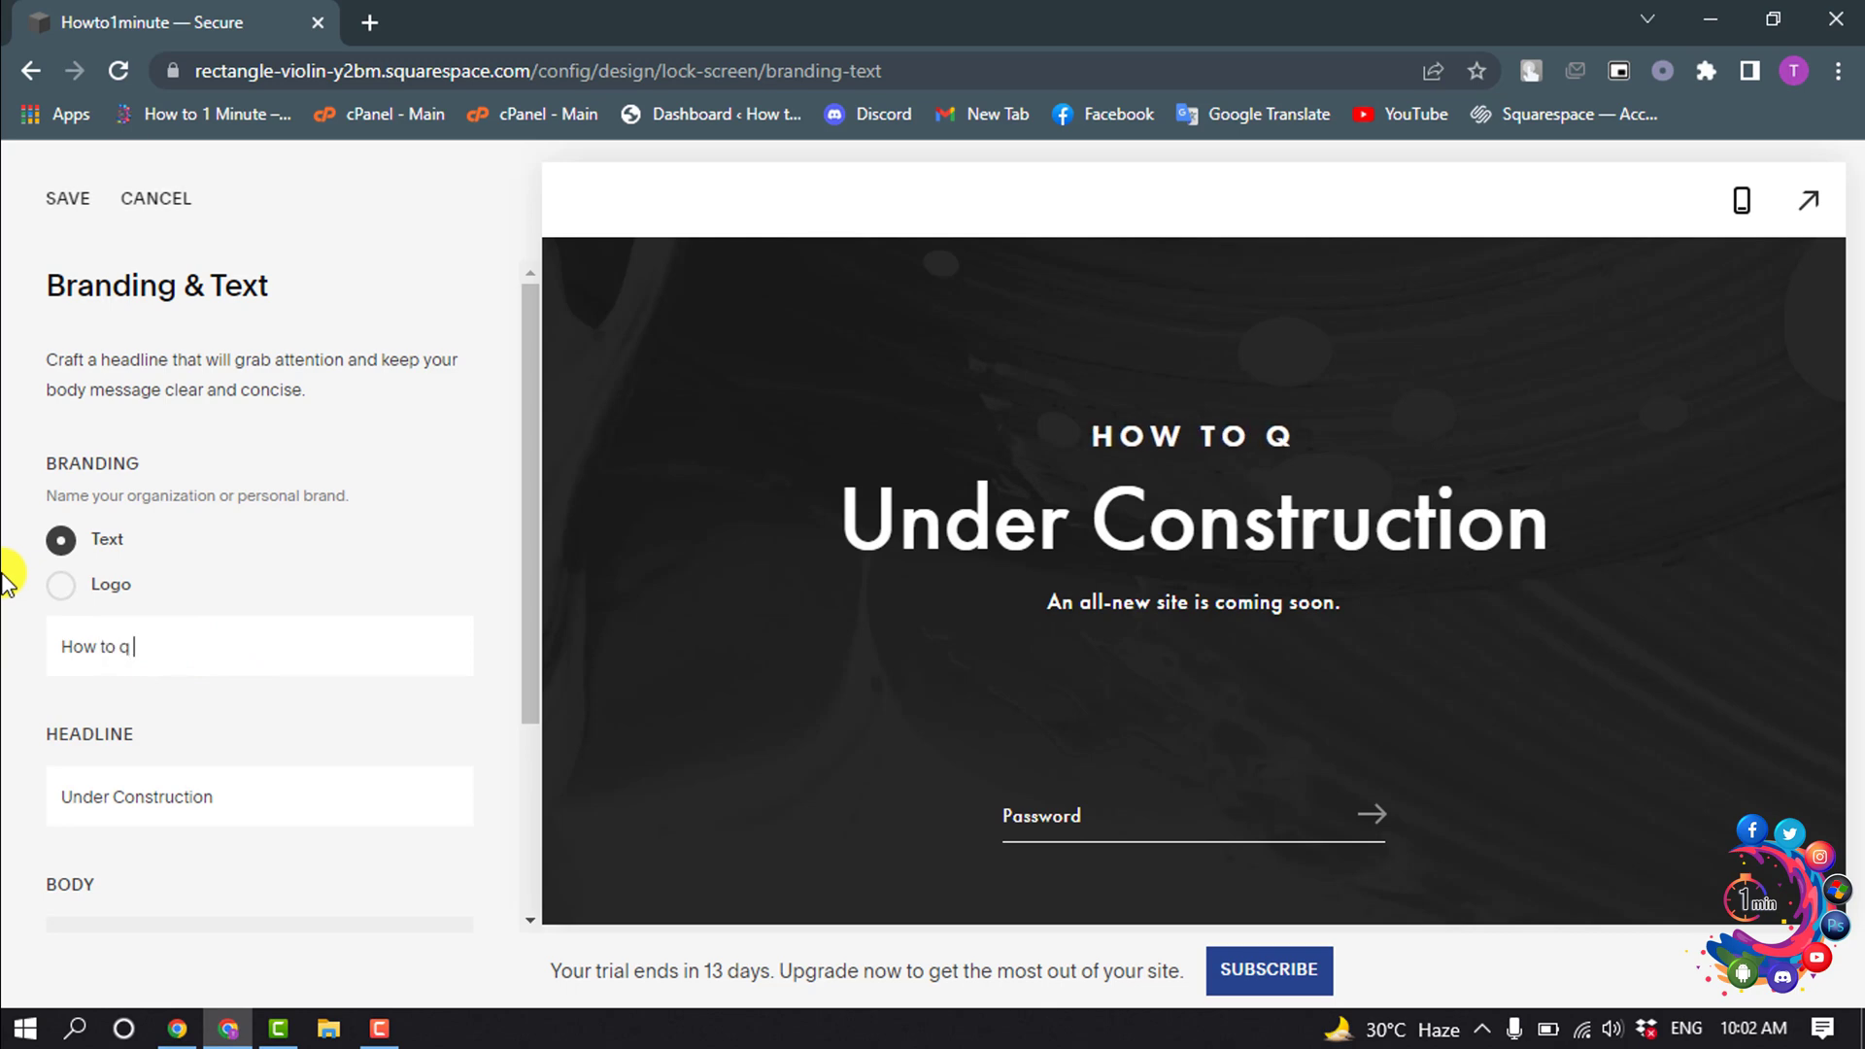
key("BackSpace")
type("1 Minut")
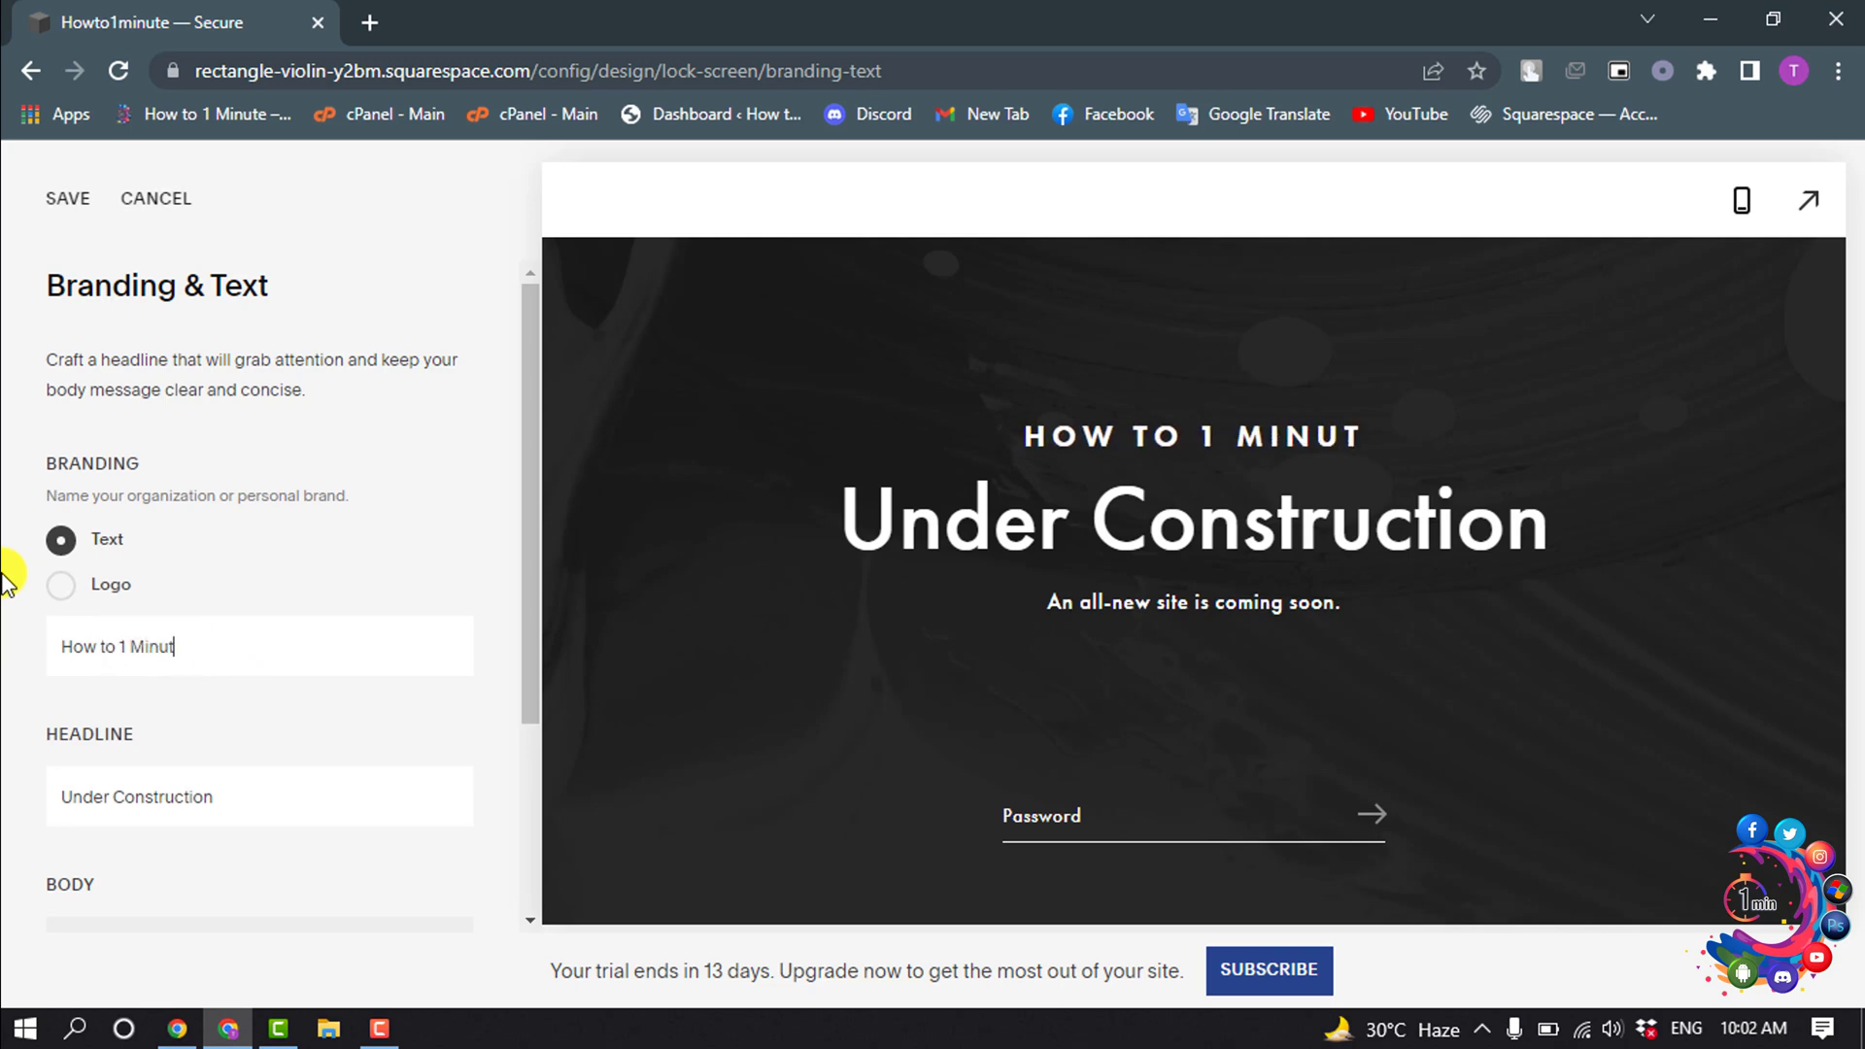
type("e")
scroll(317, 649, "down", 1)
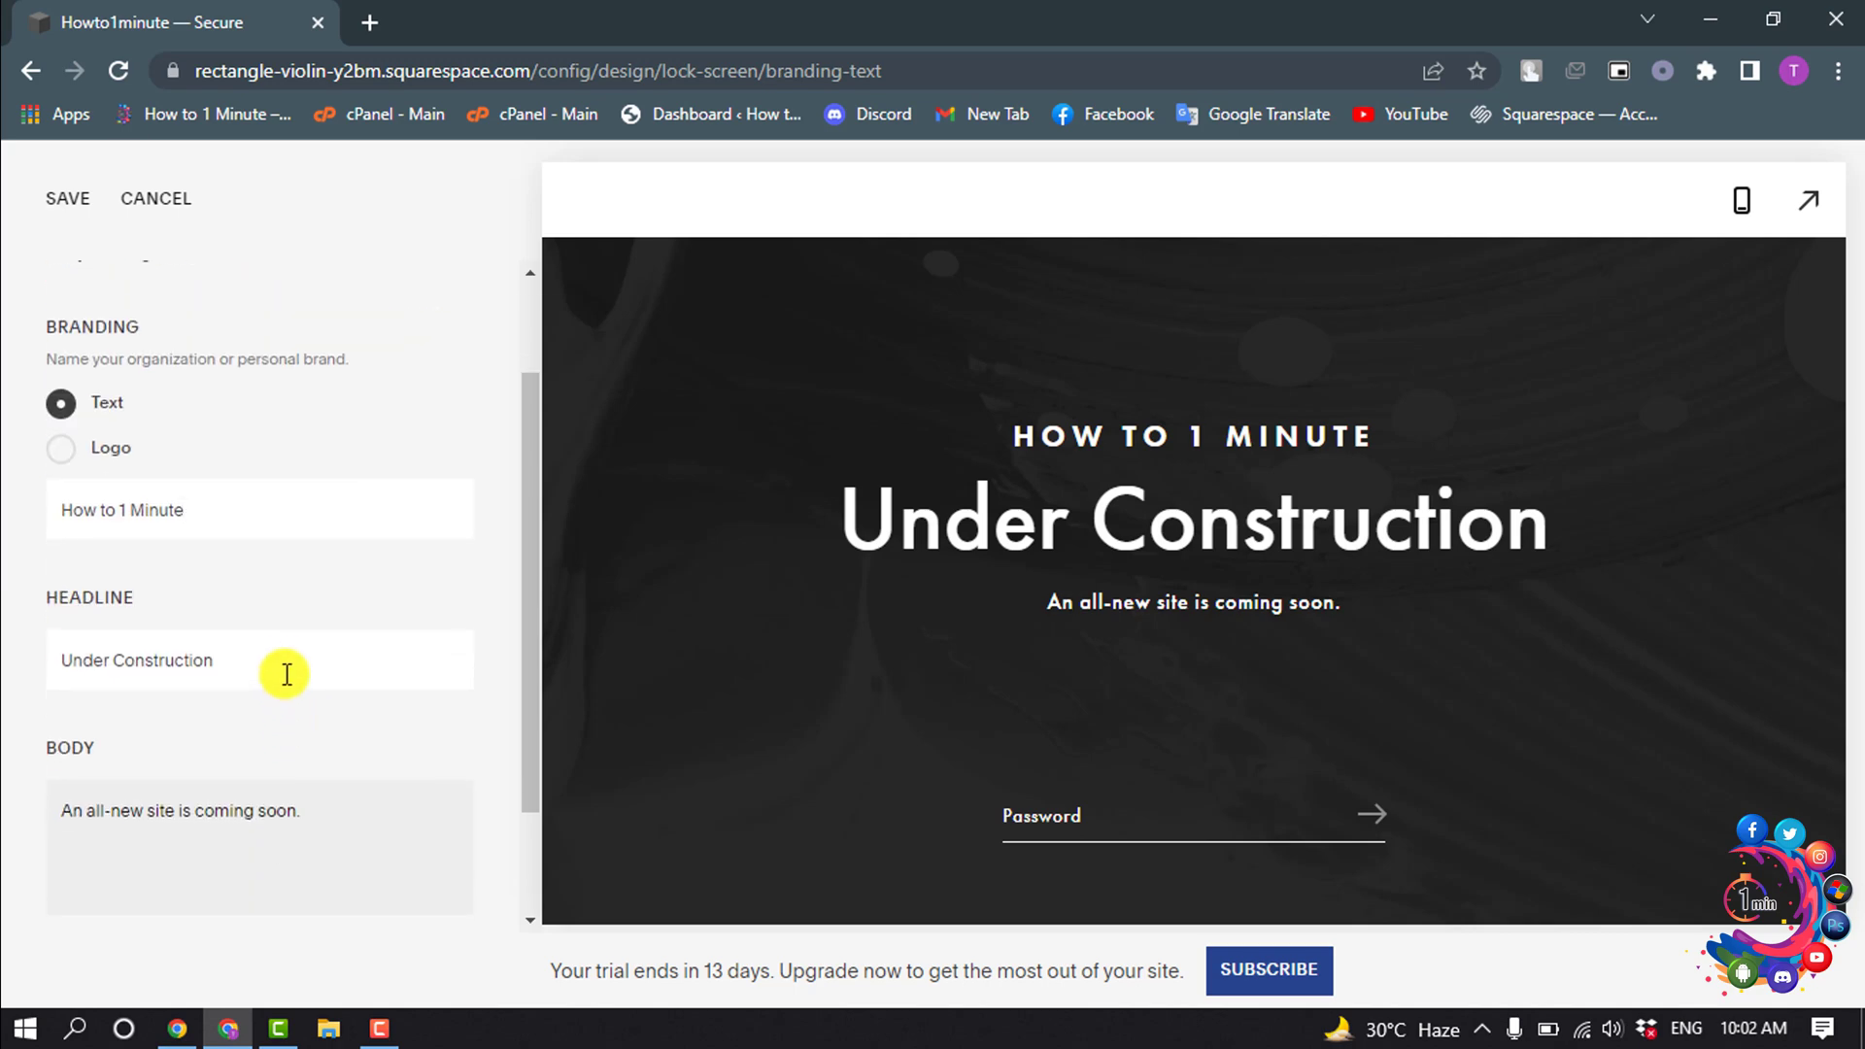
left_click_drag(284, 663, 43, 660)
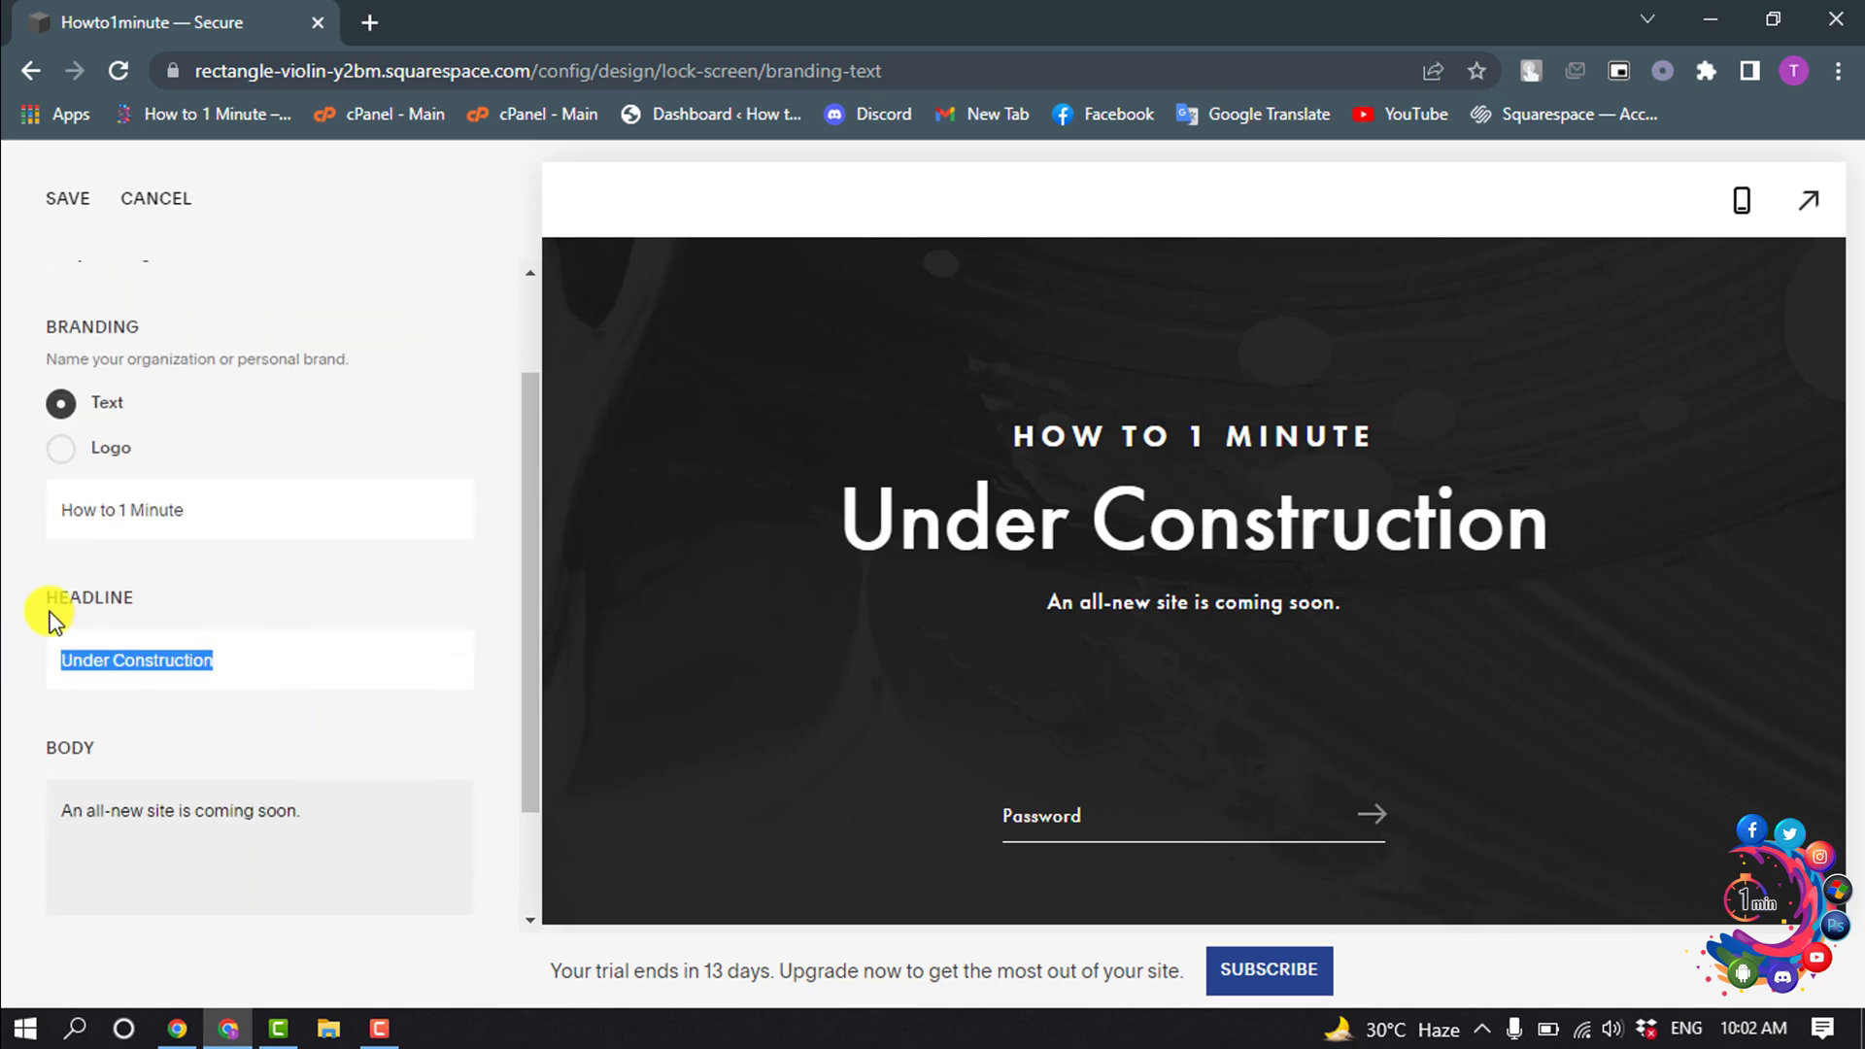
type("COMING")
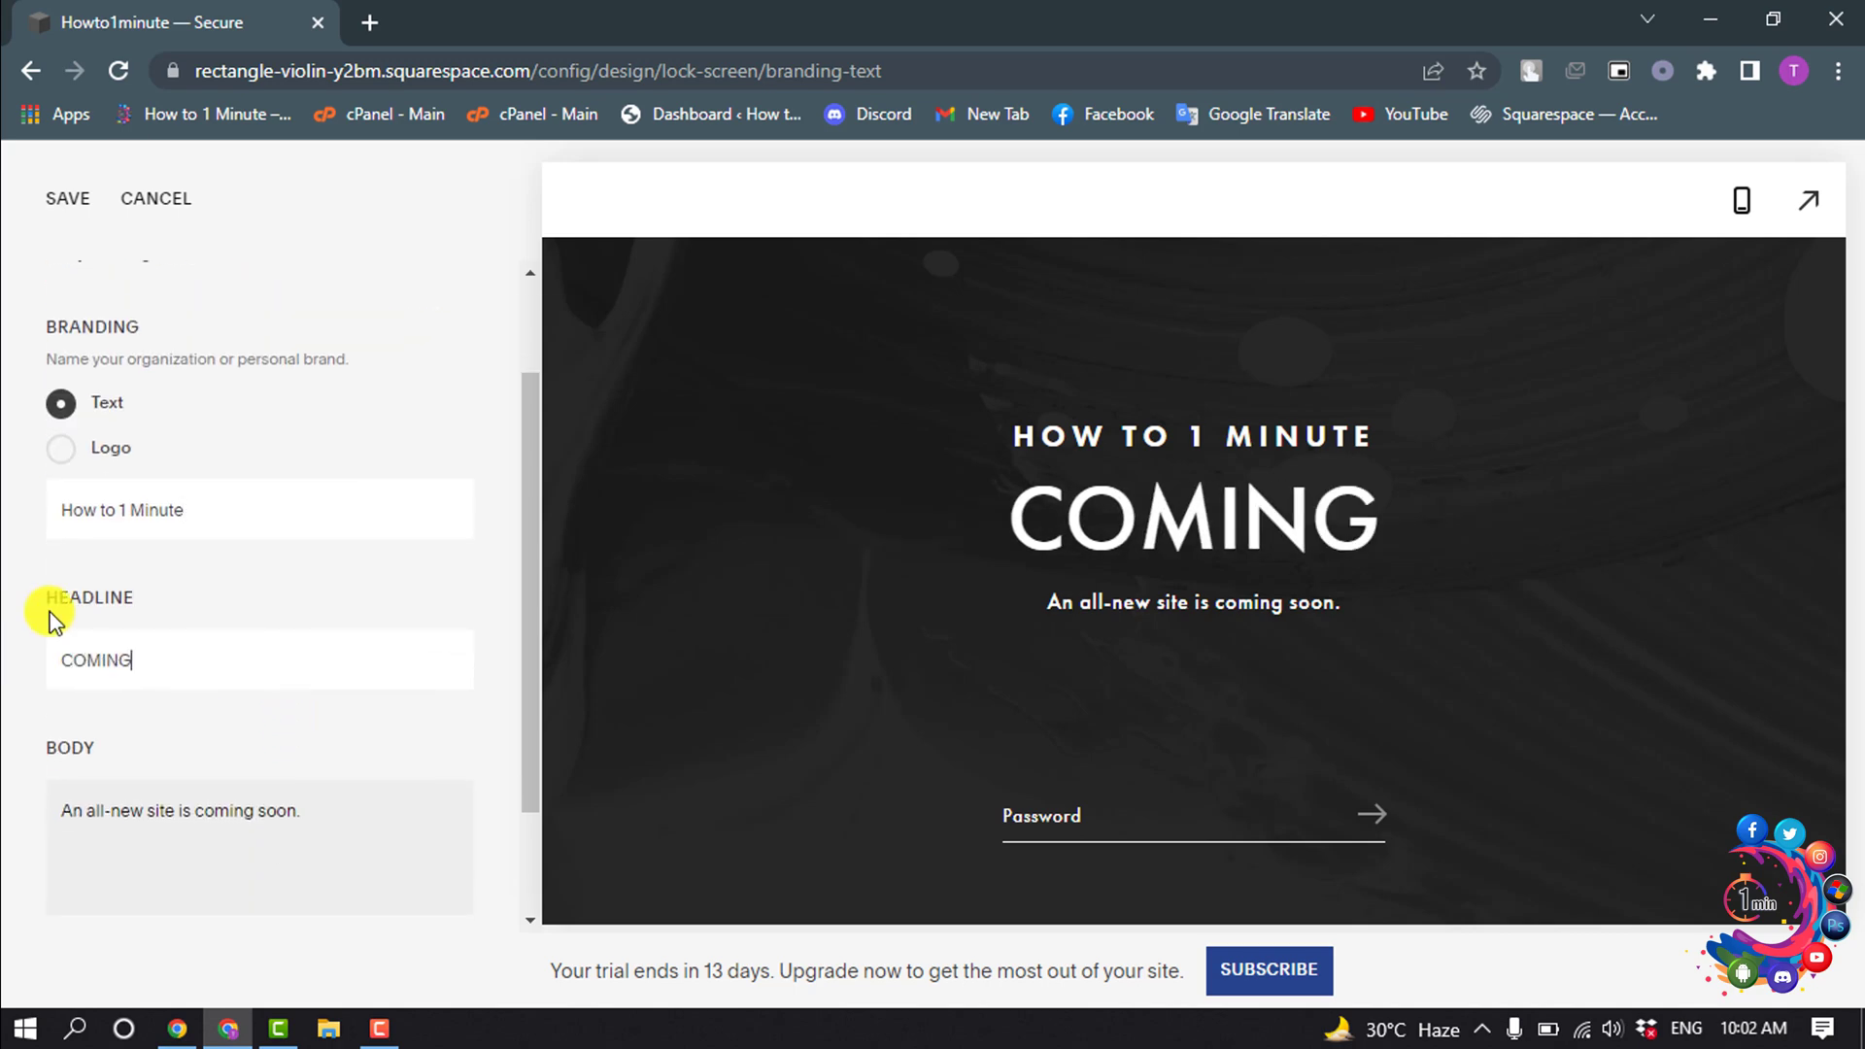
type(" SOON")
scroll(262, 730, "down", 2)
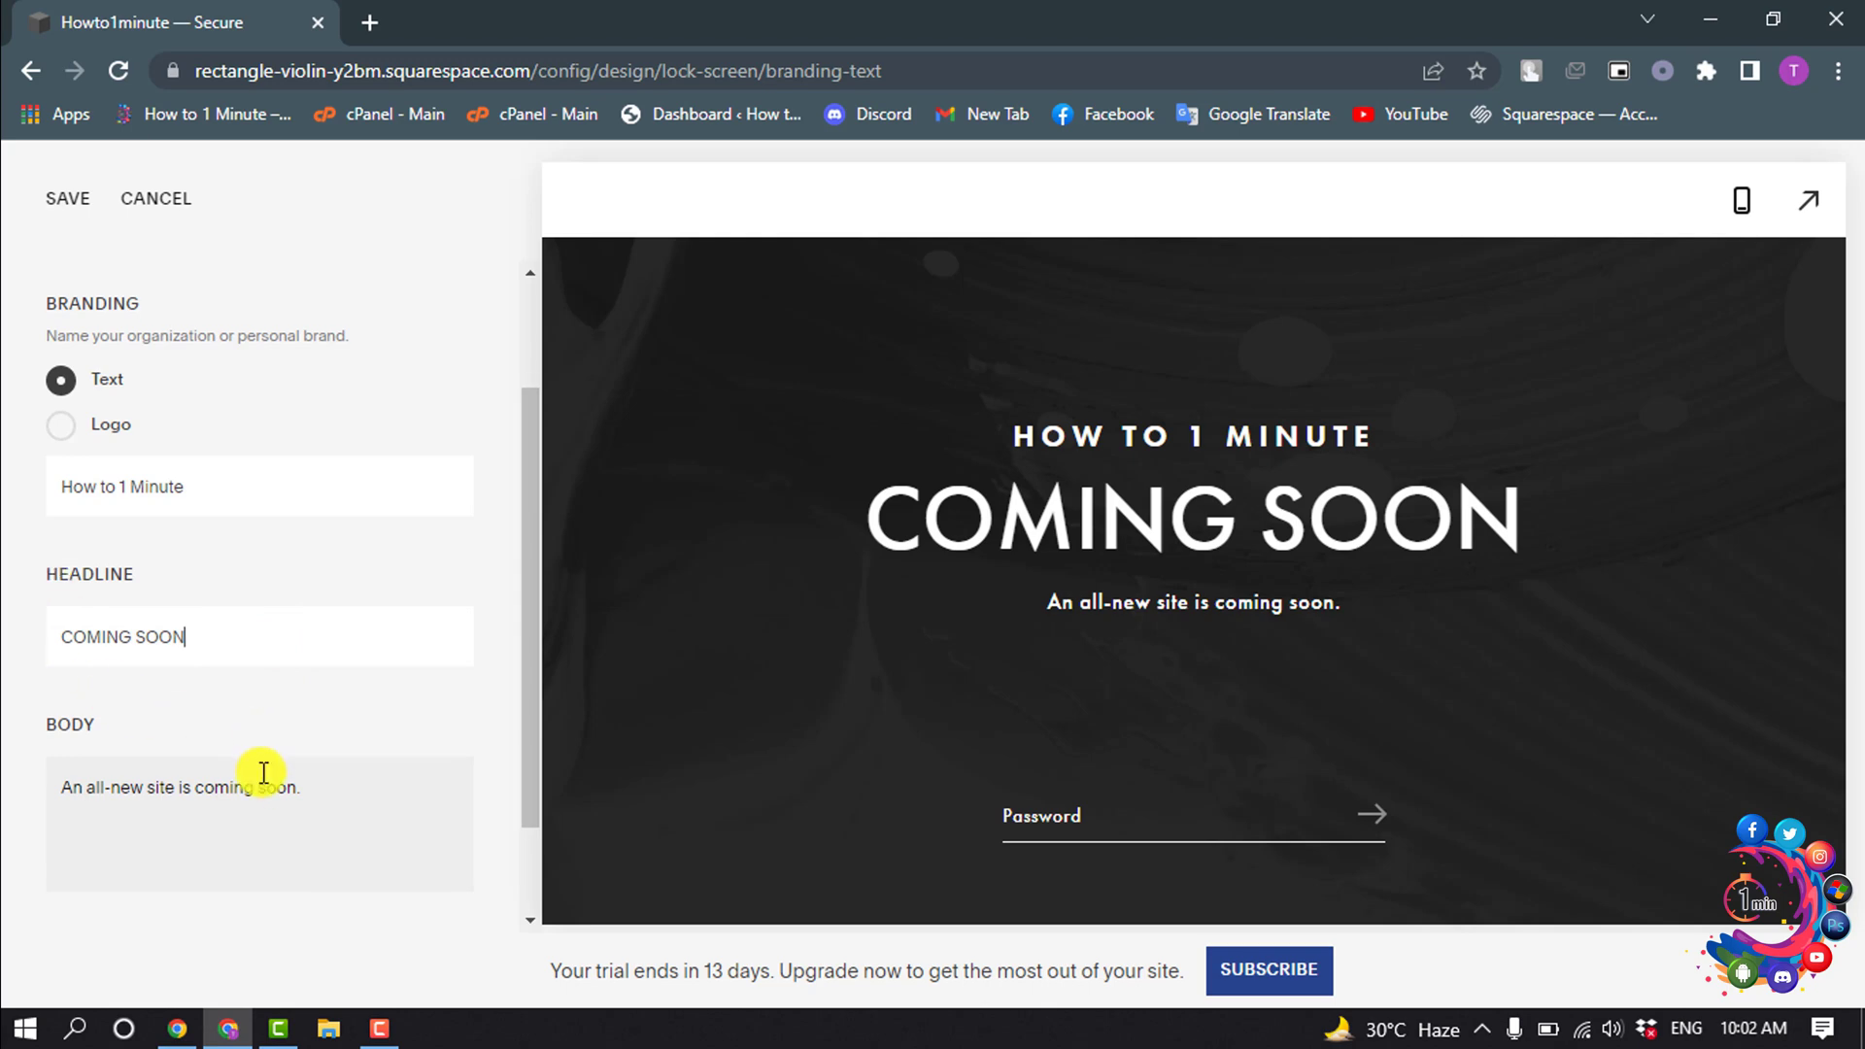
scroll(350, 685, "down", 2)
Step: Check the body message, then save the branding and 'COMING SOON' headline changes
left_click_drag(316, 662, 44, 685)
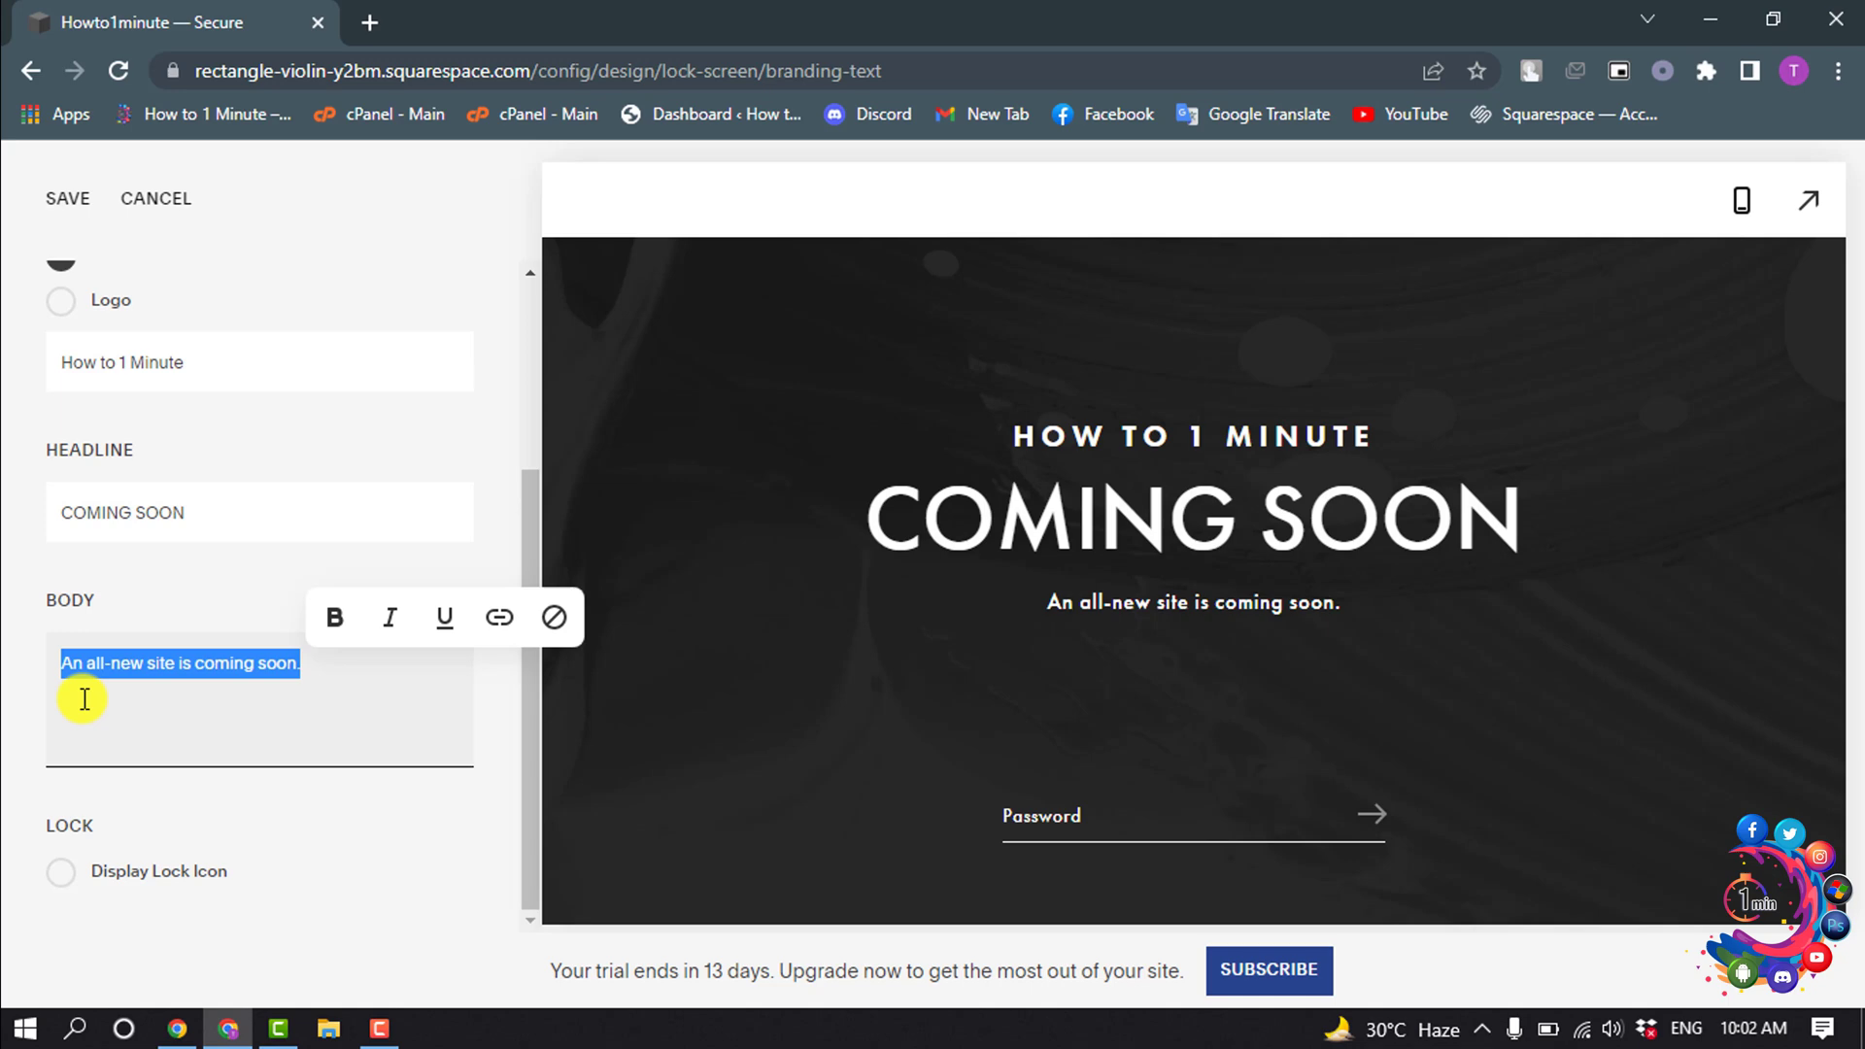
left_click(200, 673)
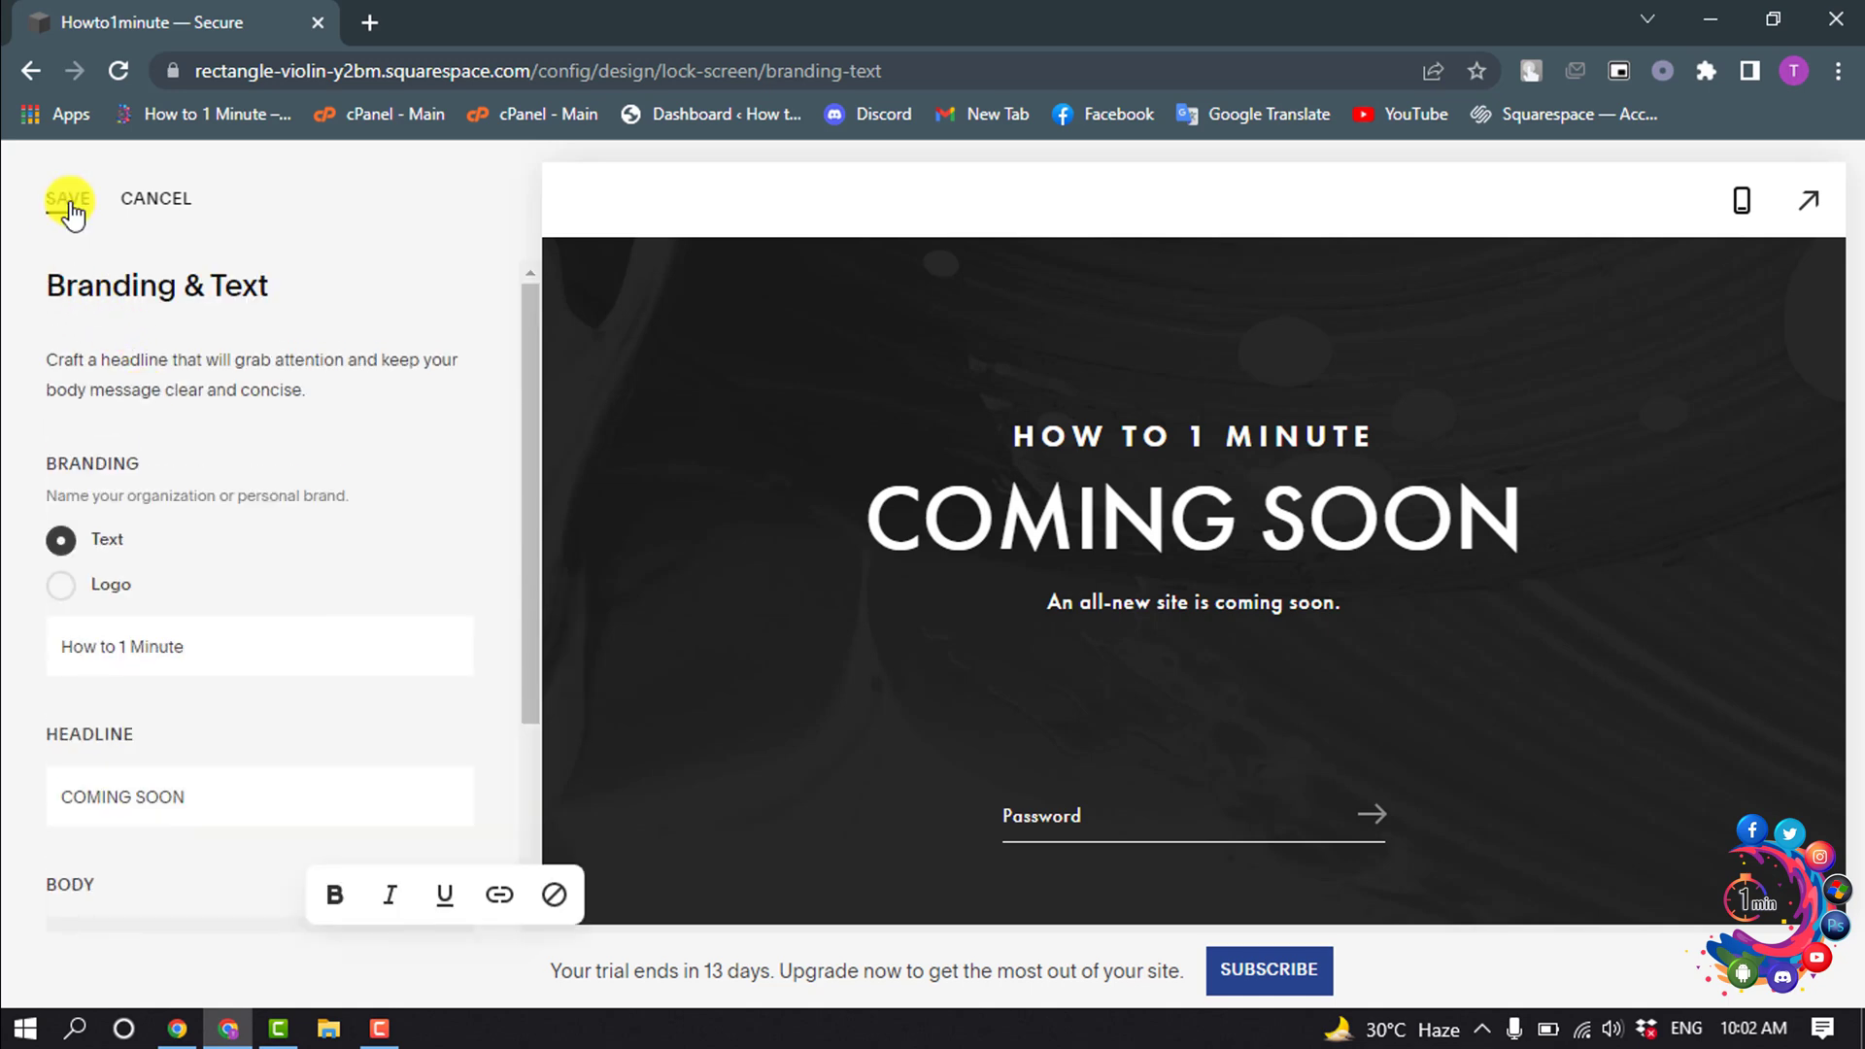
left_click(67, 199)
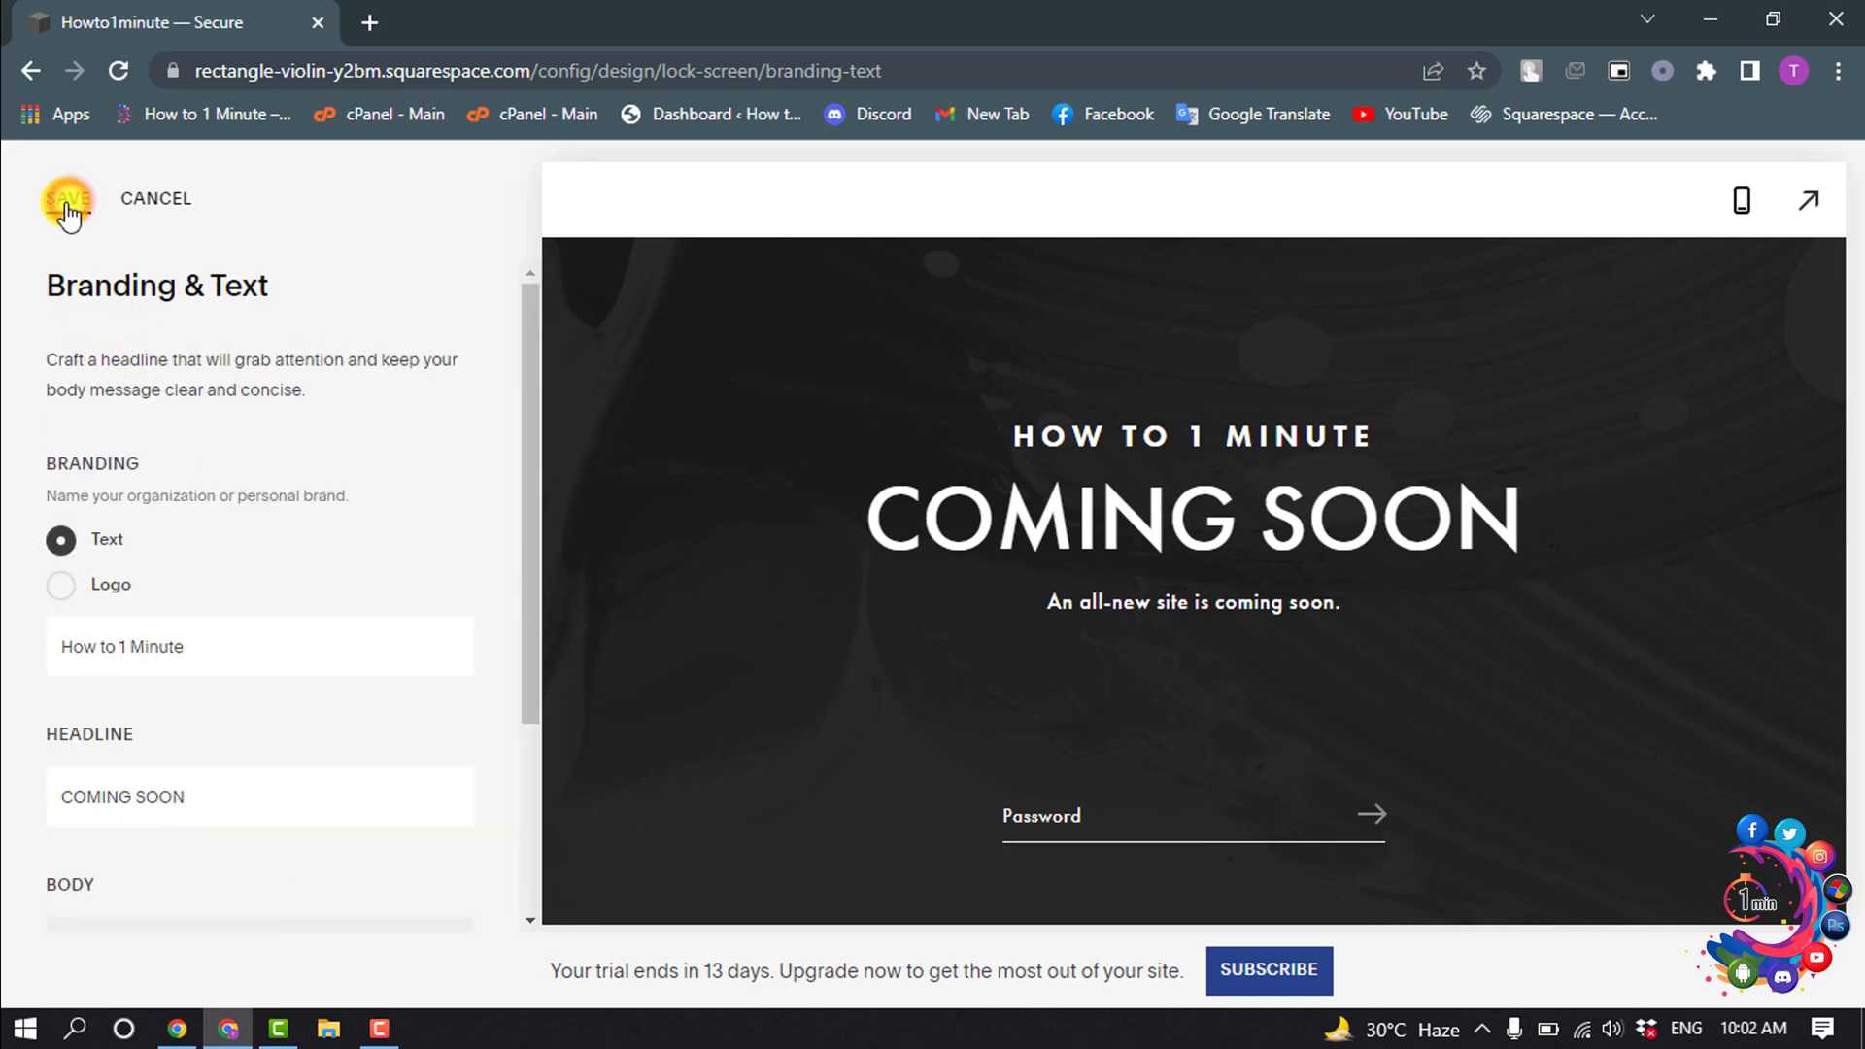
left_click(54, 204)
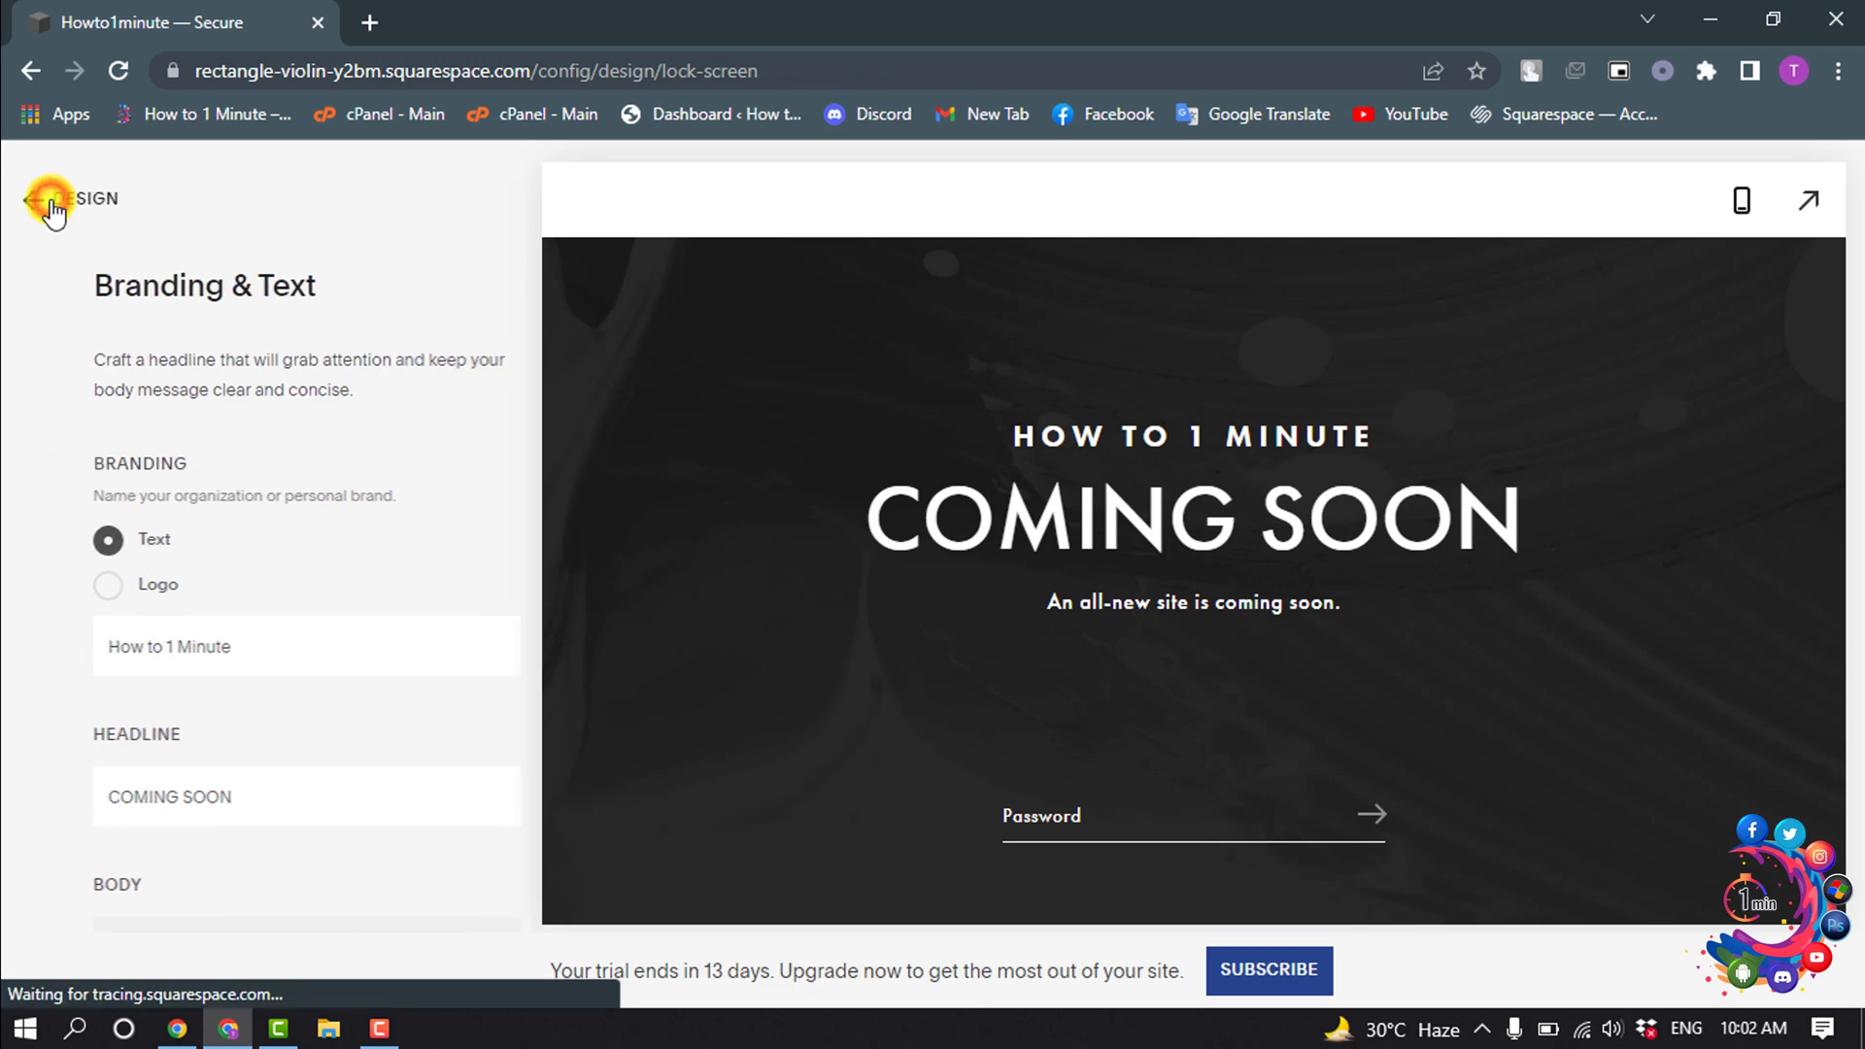
scroll(237, 649, "down", 3)
scroll(263, 627, "down", 1)
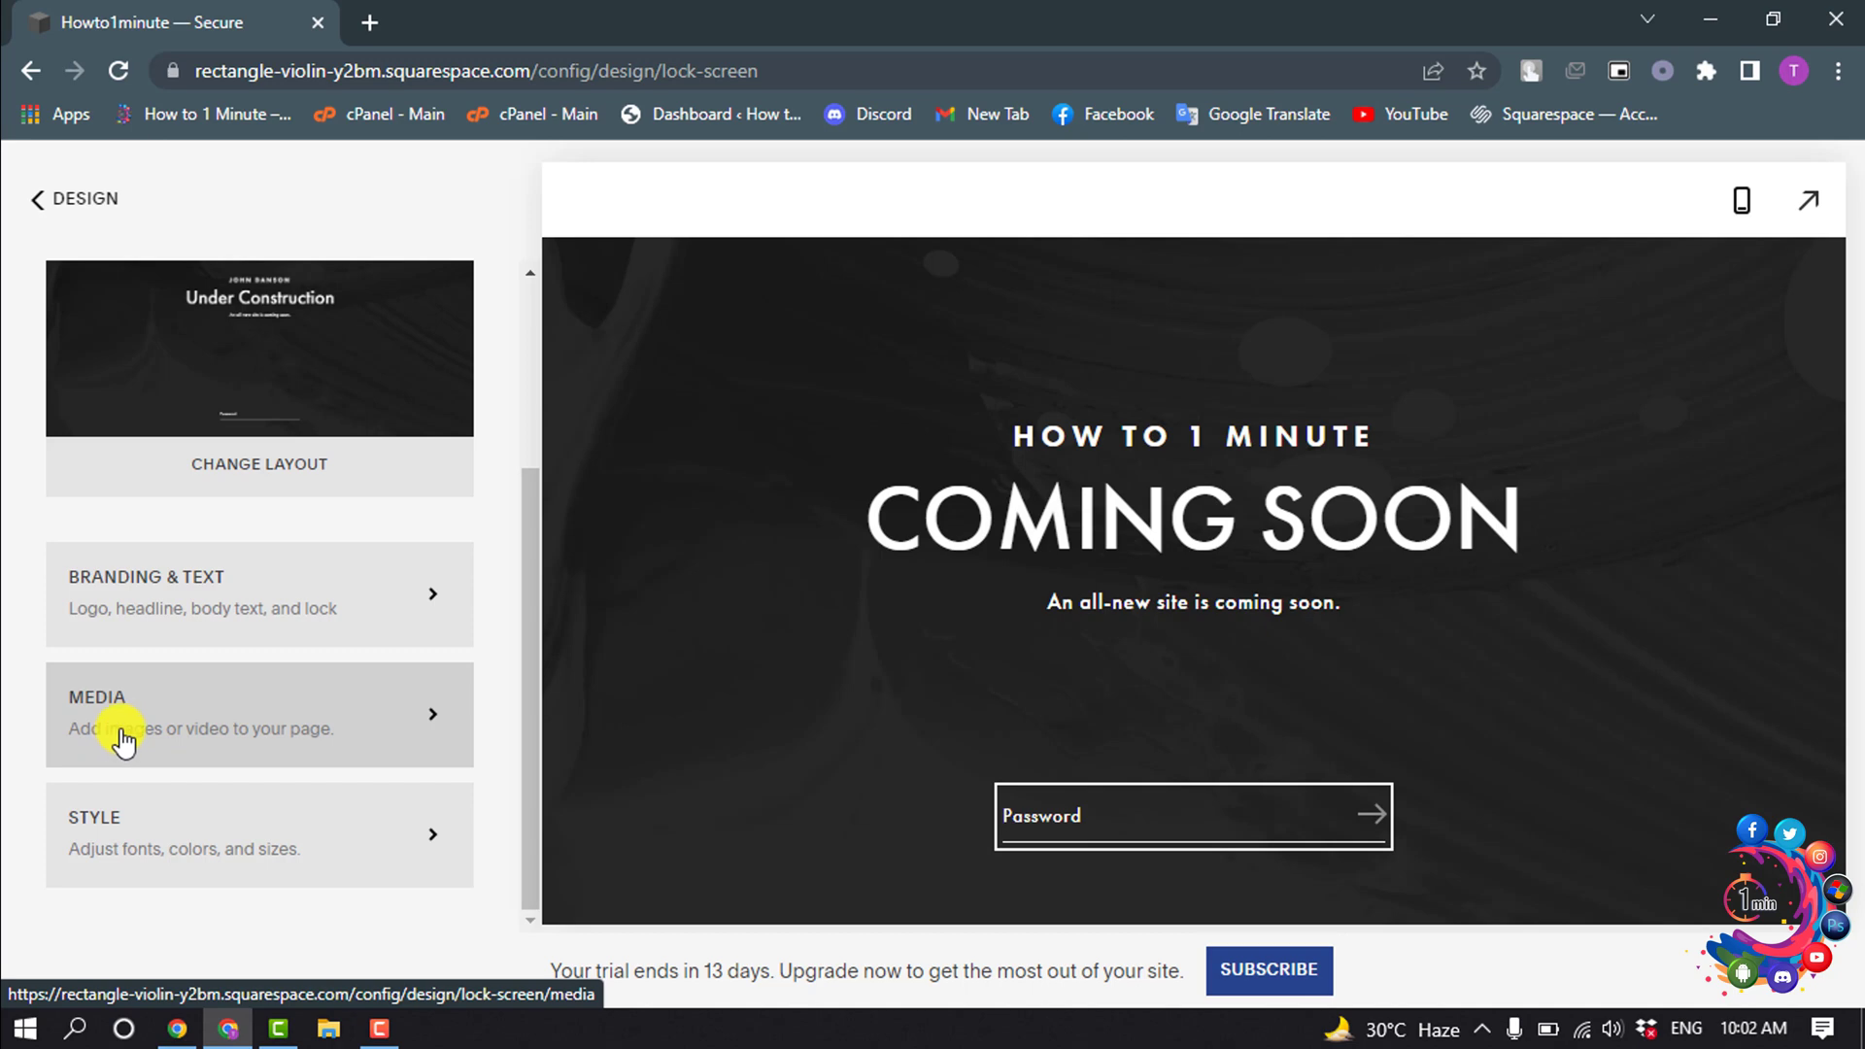
left_click(131, 729)
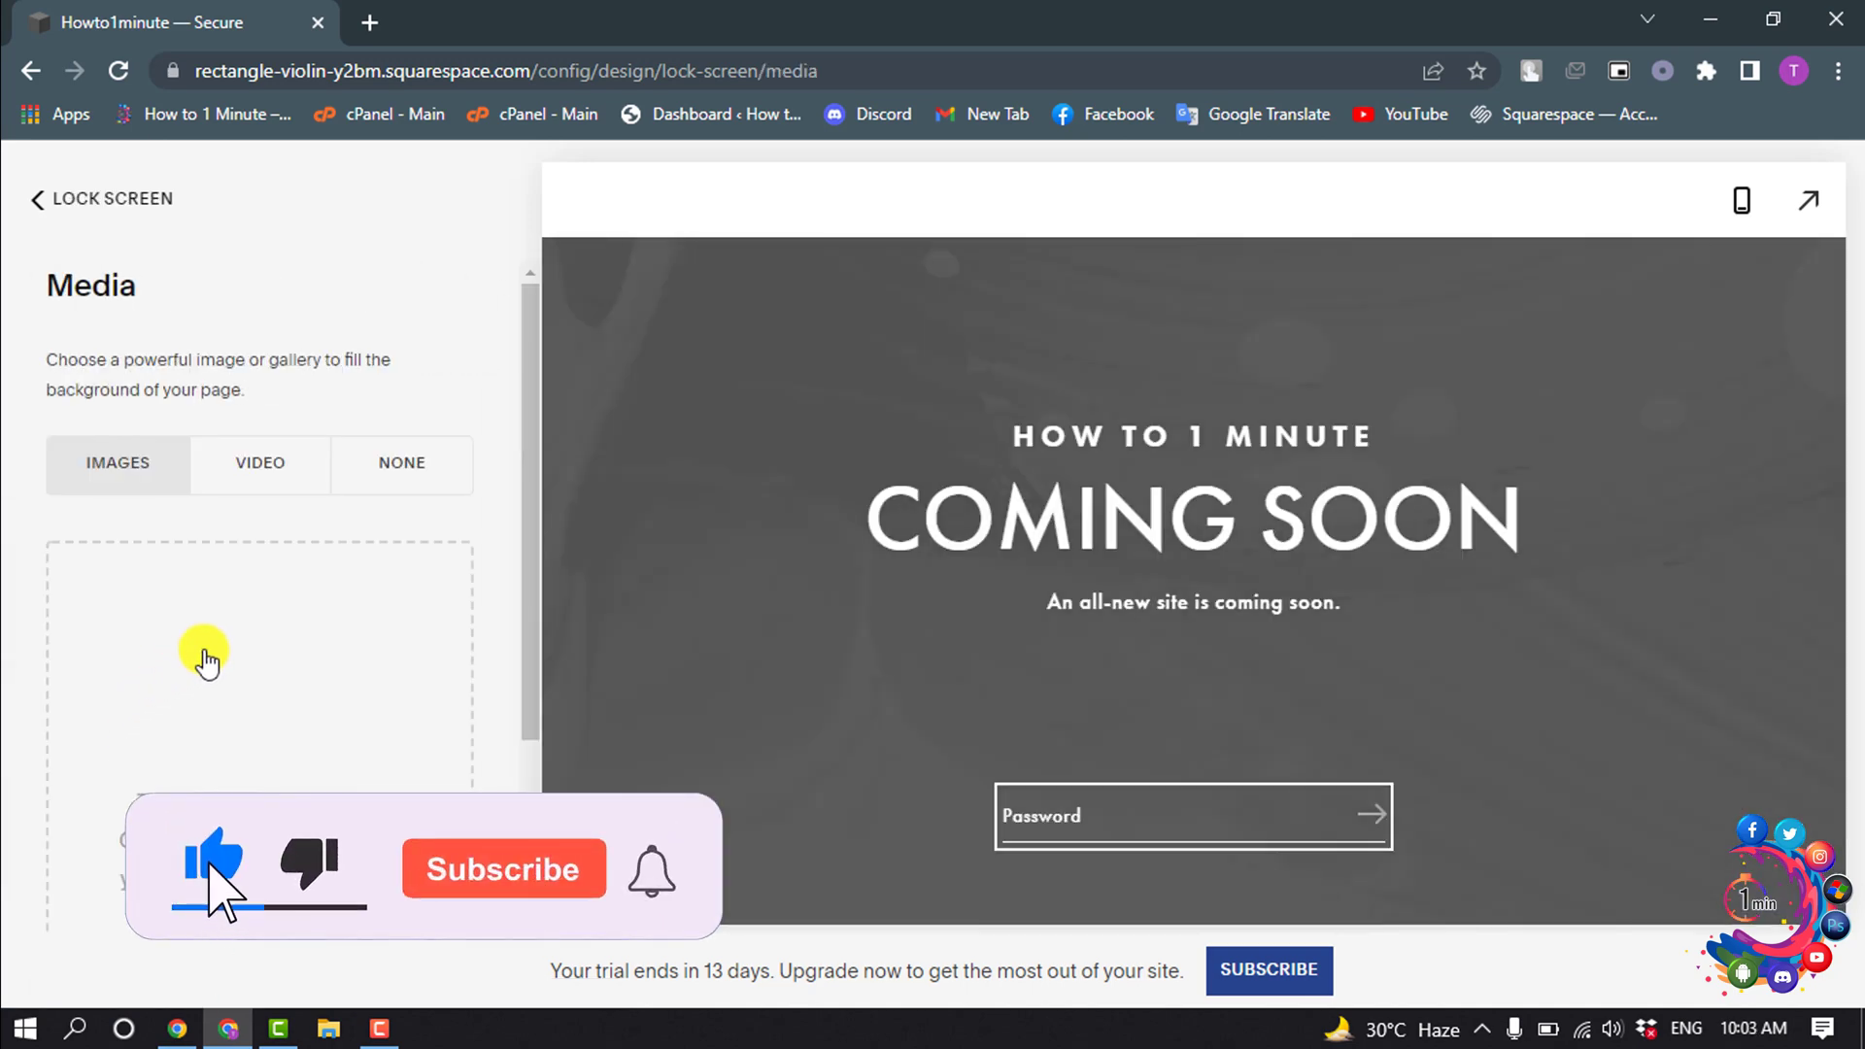
scroll(208, 659, "down", 2)
scroll(207, 659, "up", 3)
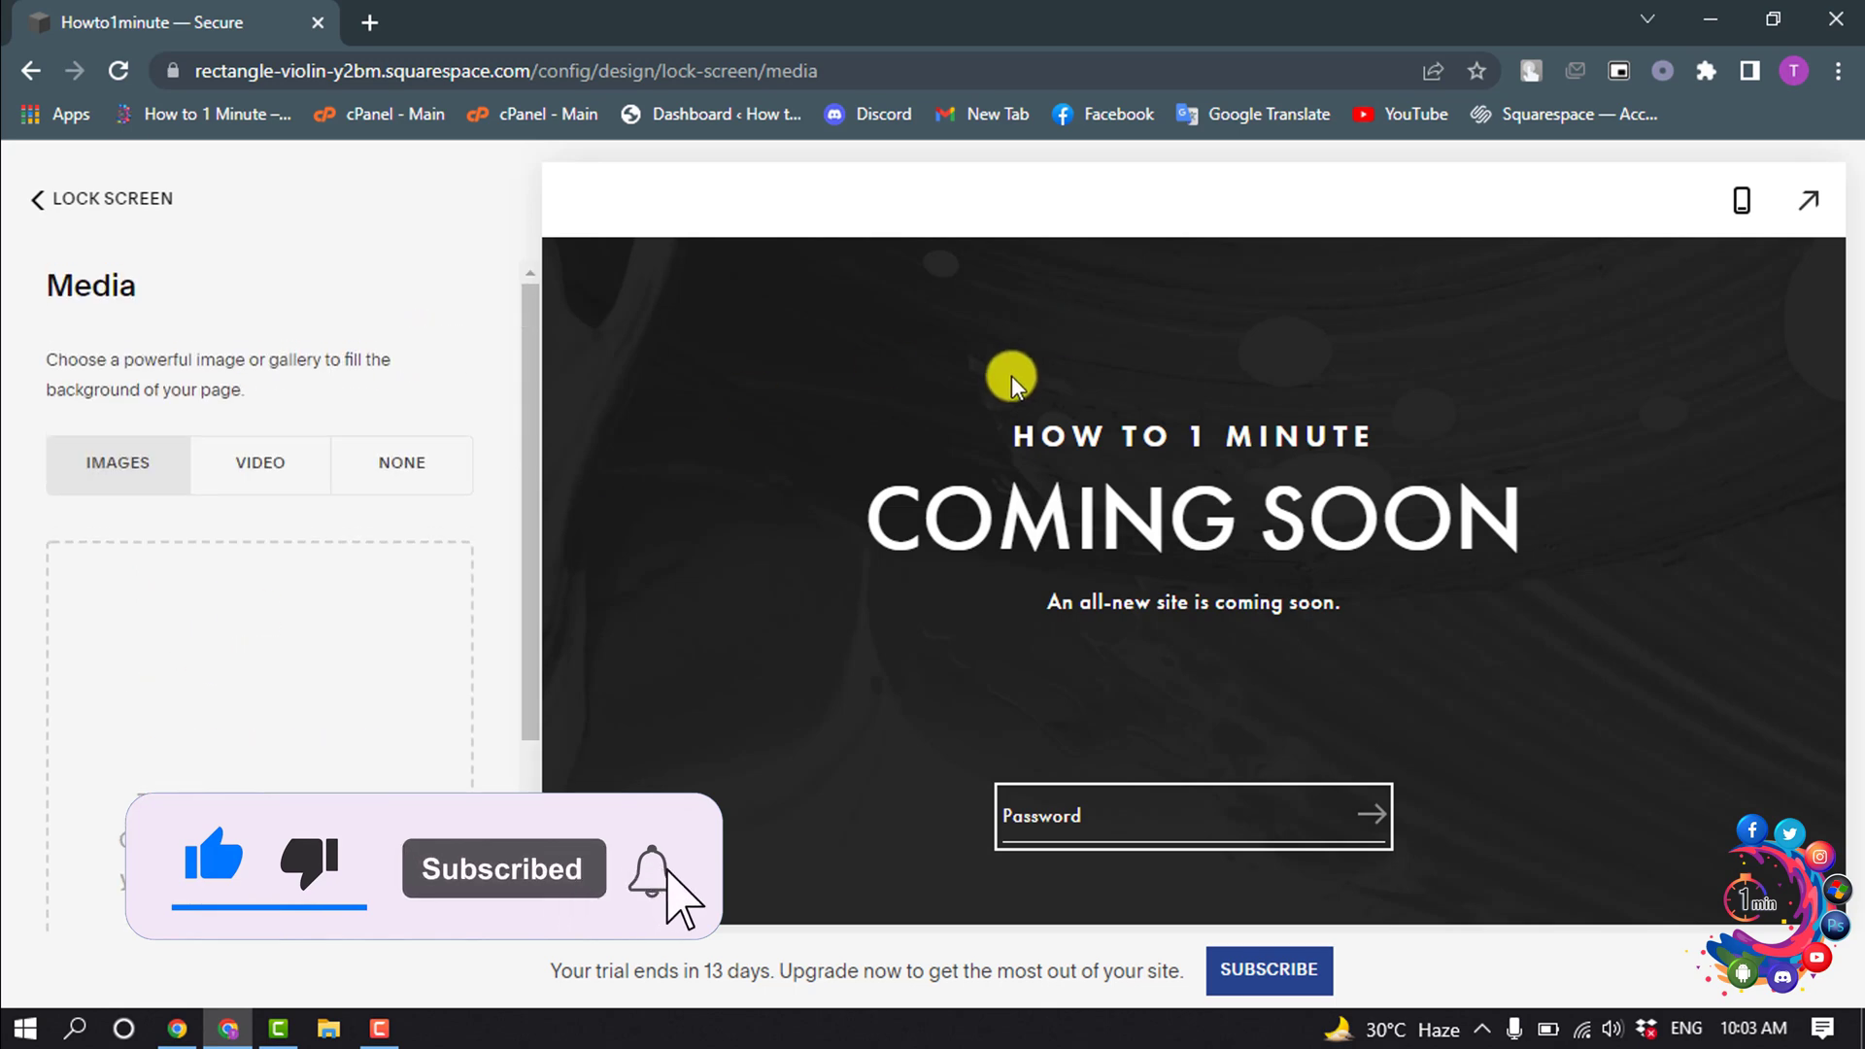
left_click(271, 466)
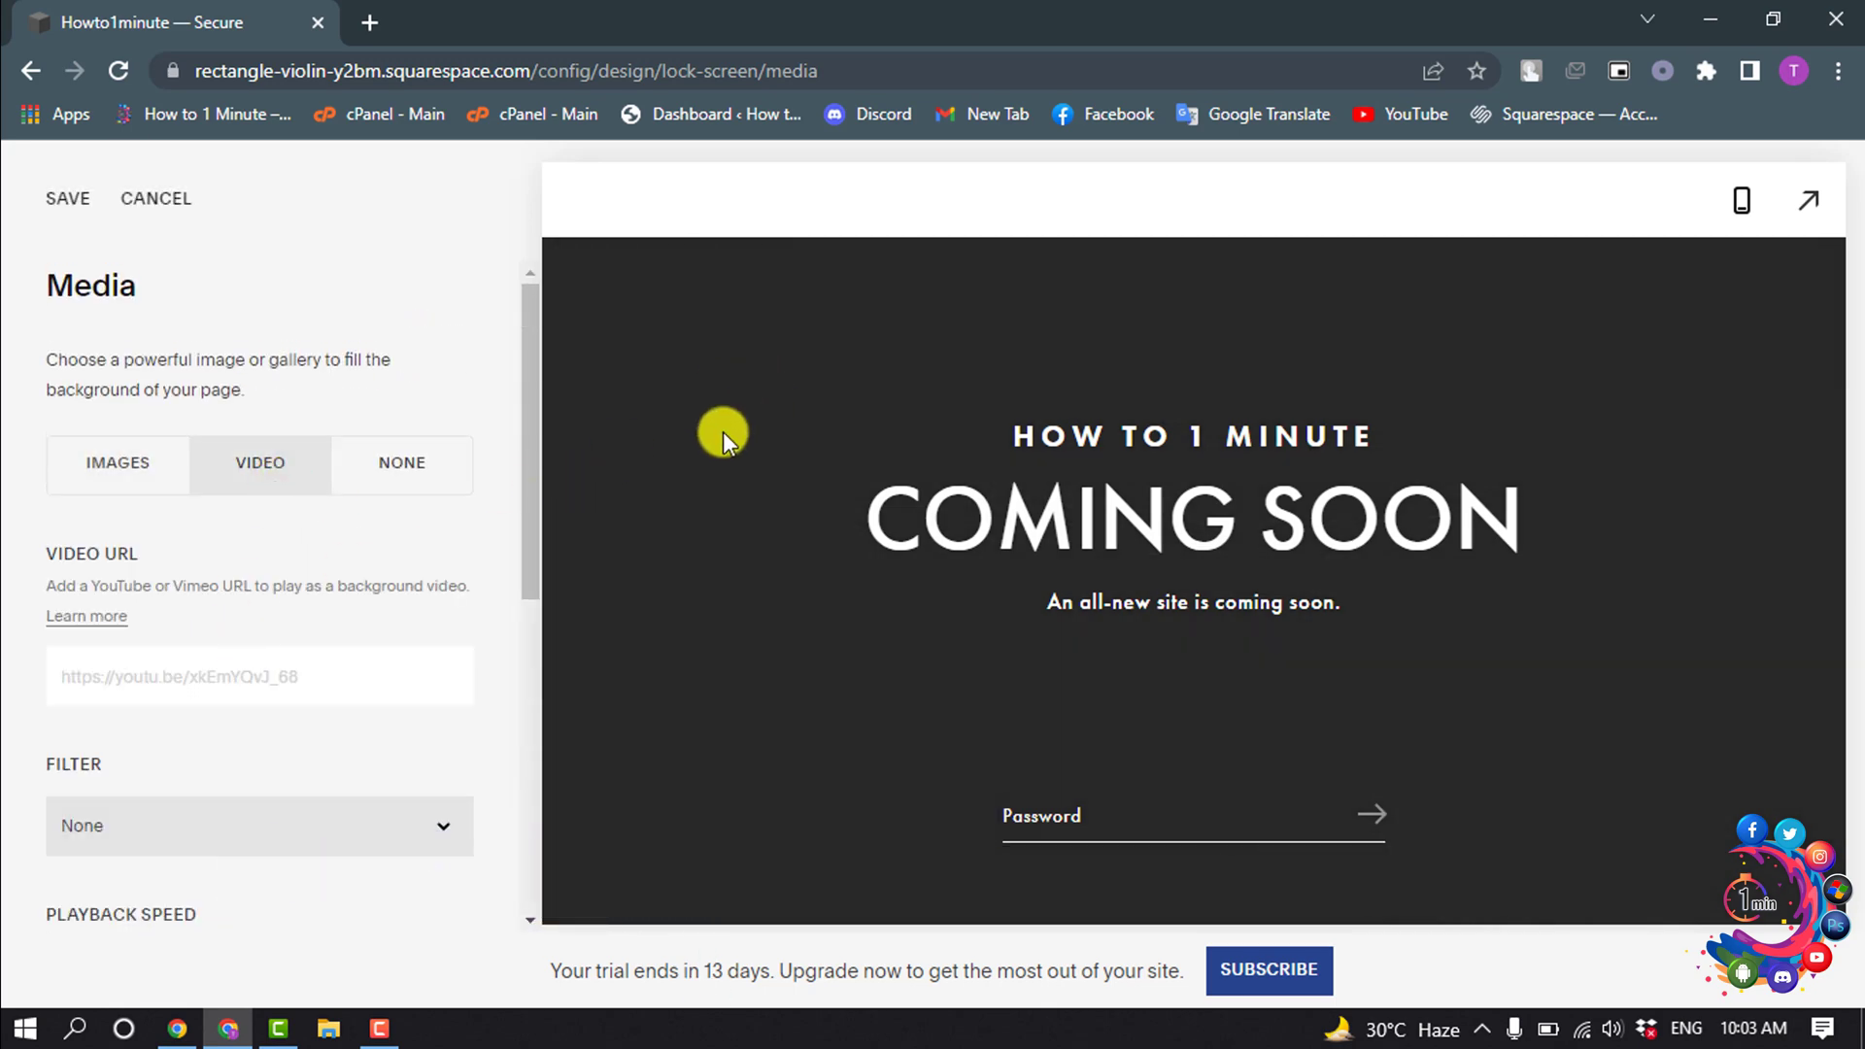
left_click(156, 198)
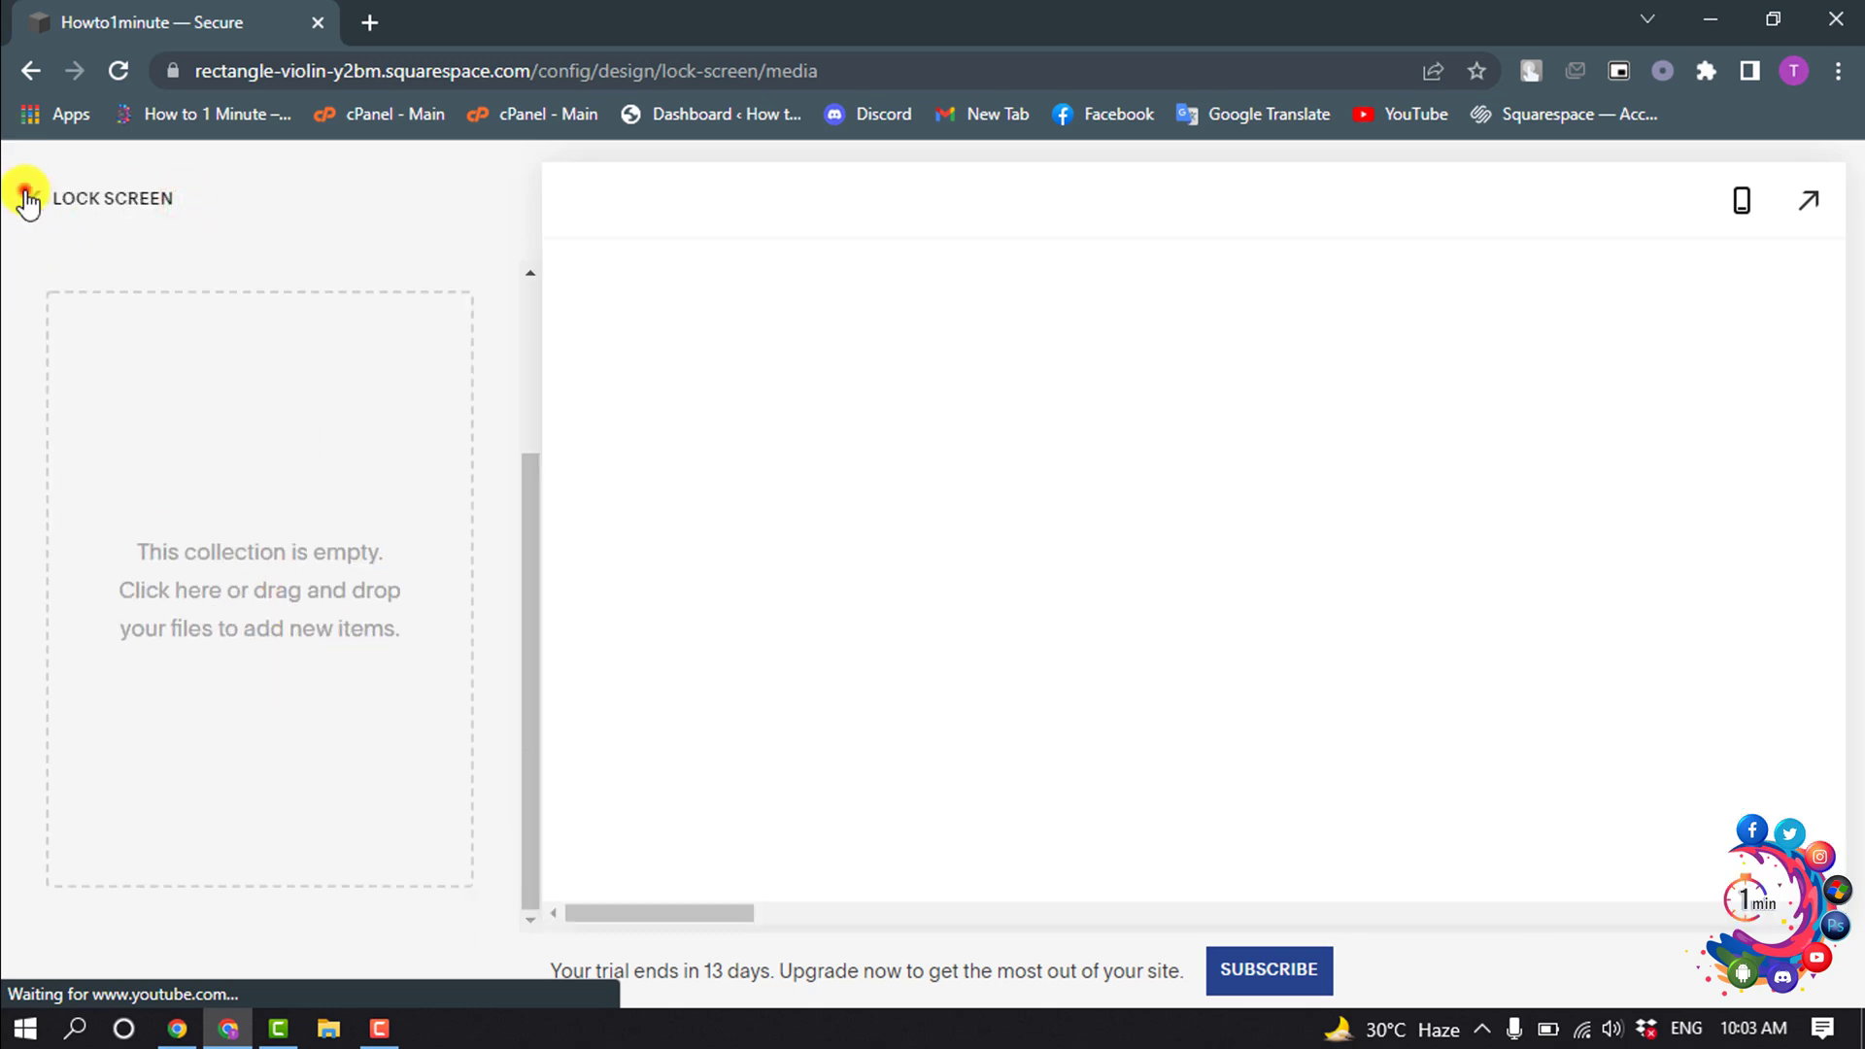
left_click(37, 198)
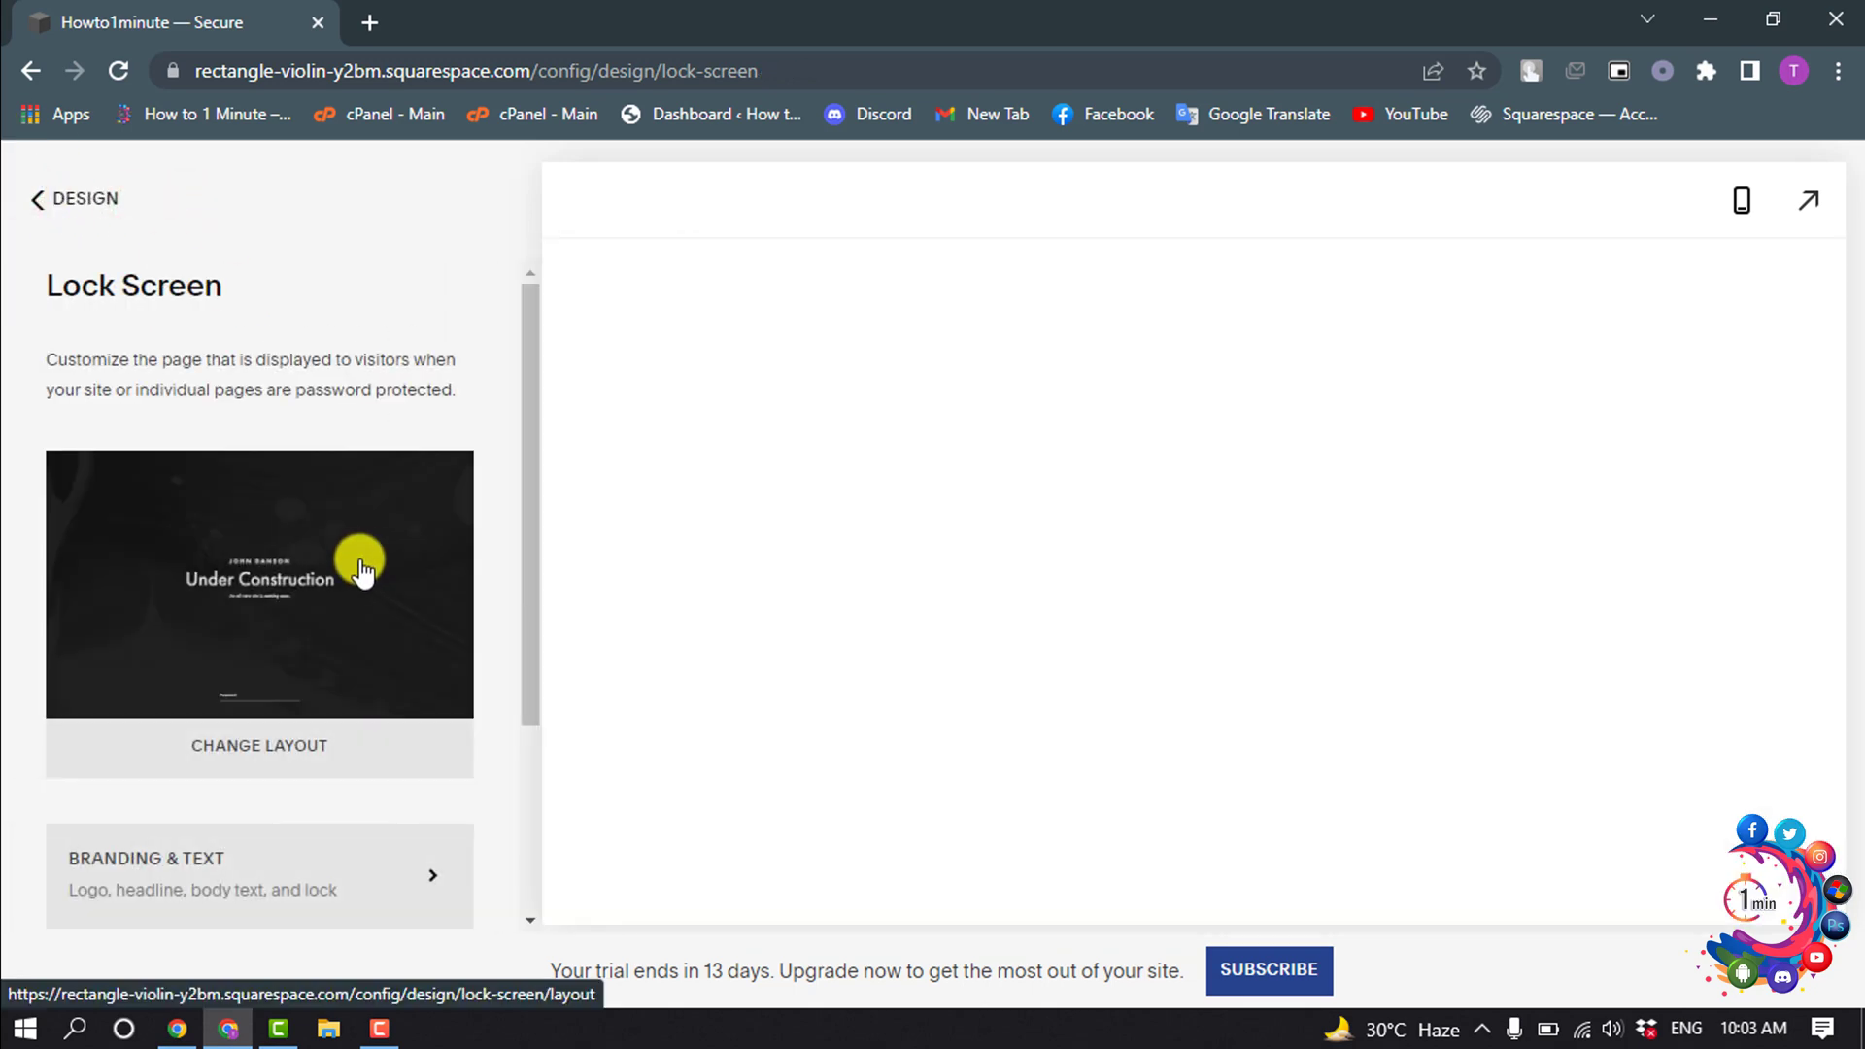
scroll(248, 853, "down", 3)
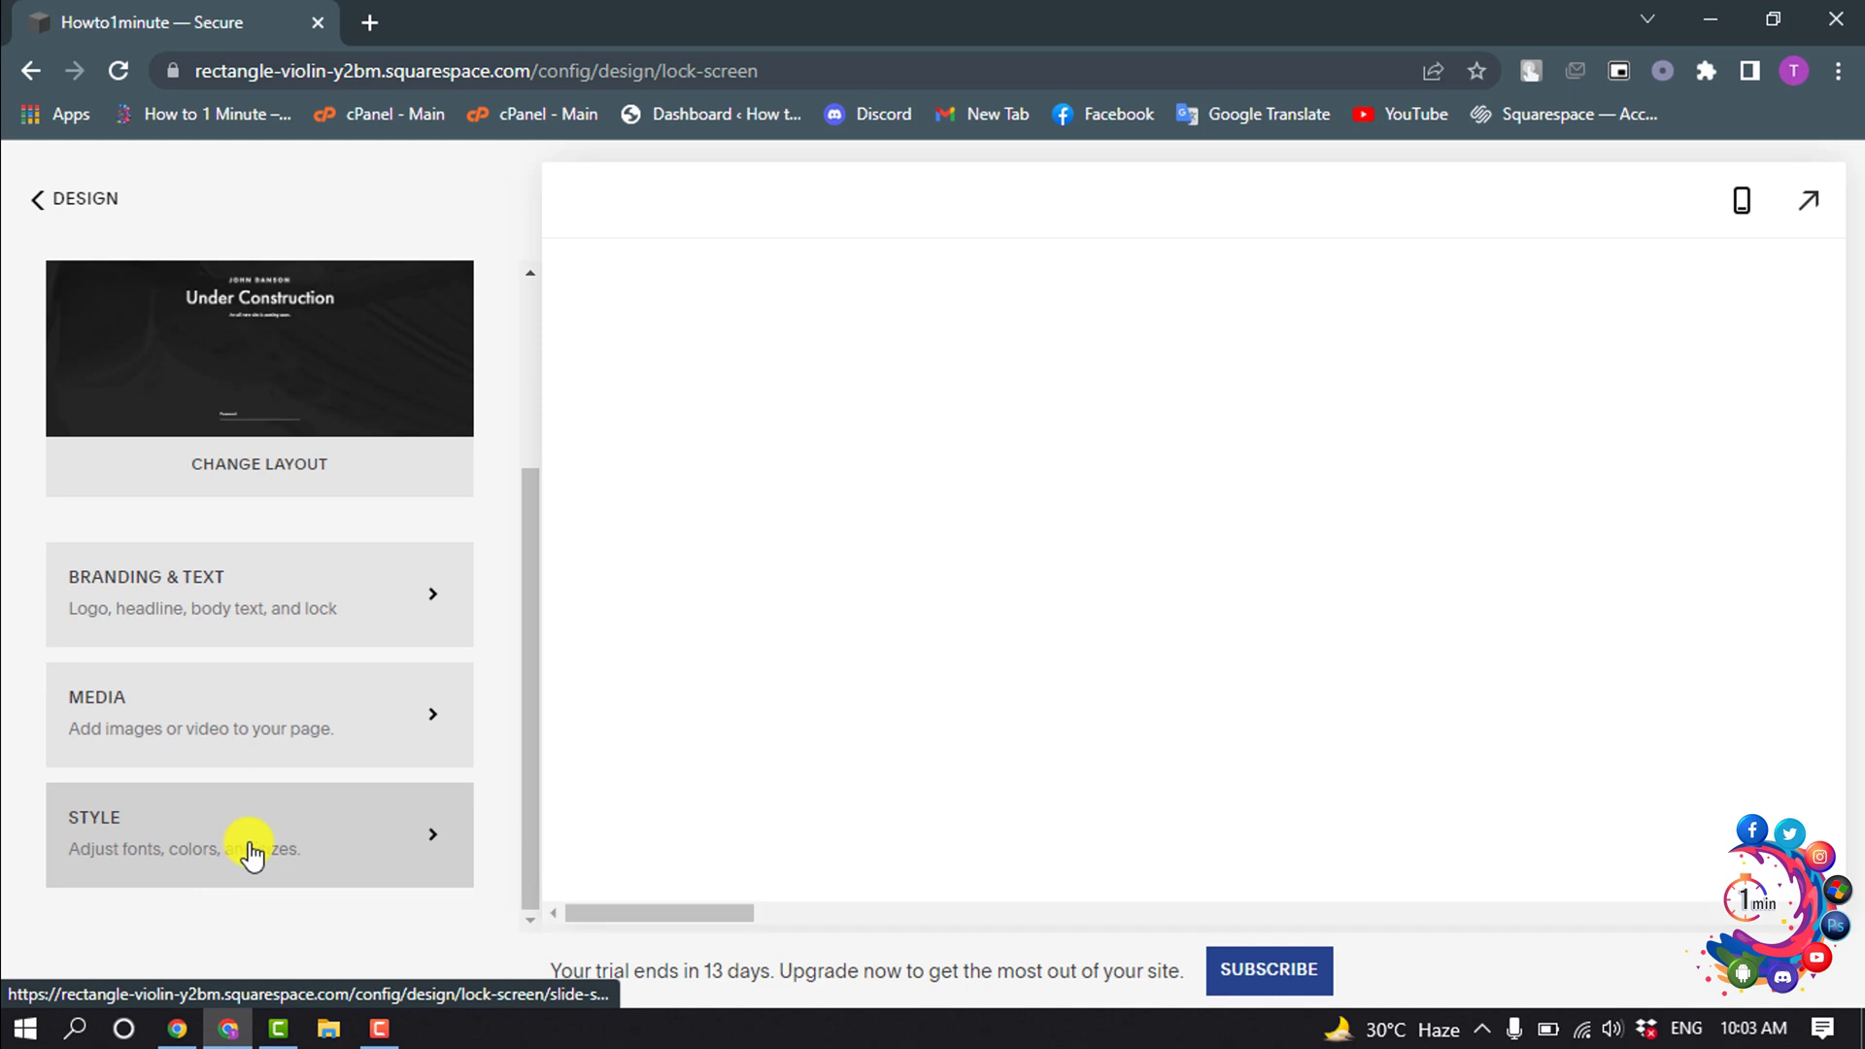
Step: Open the lock screen's Style settings for background and password appearance
left_click(252, 849)
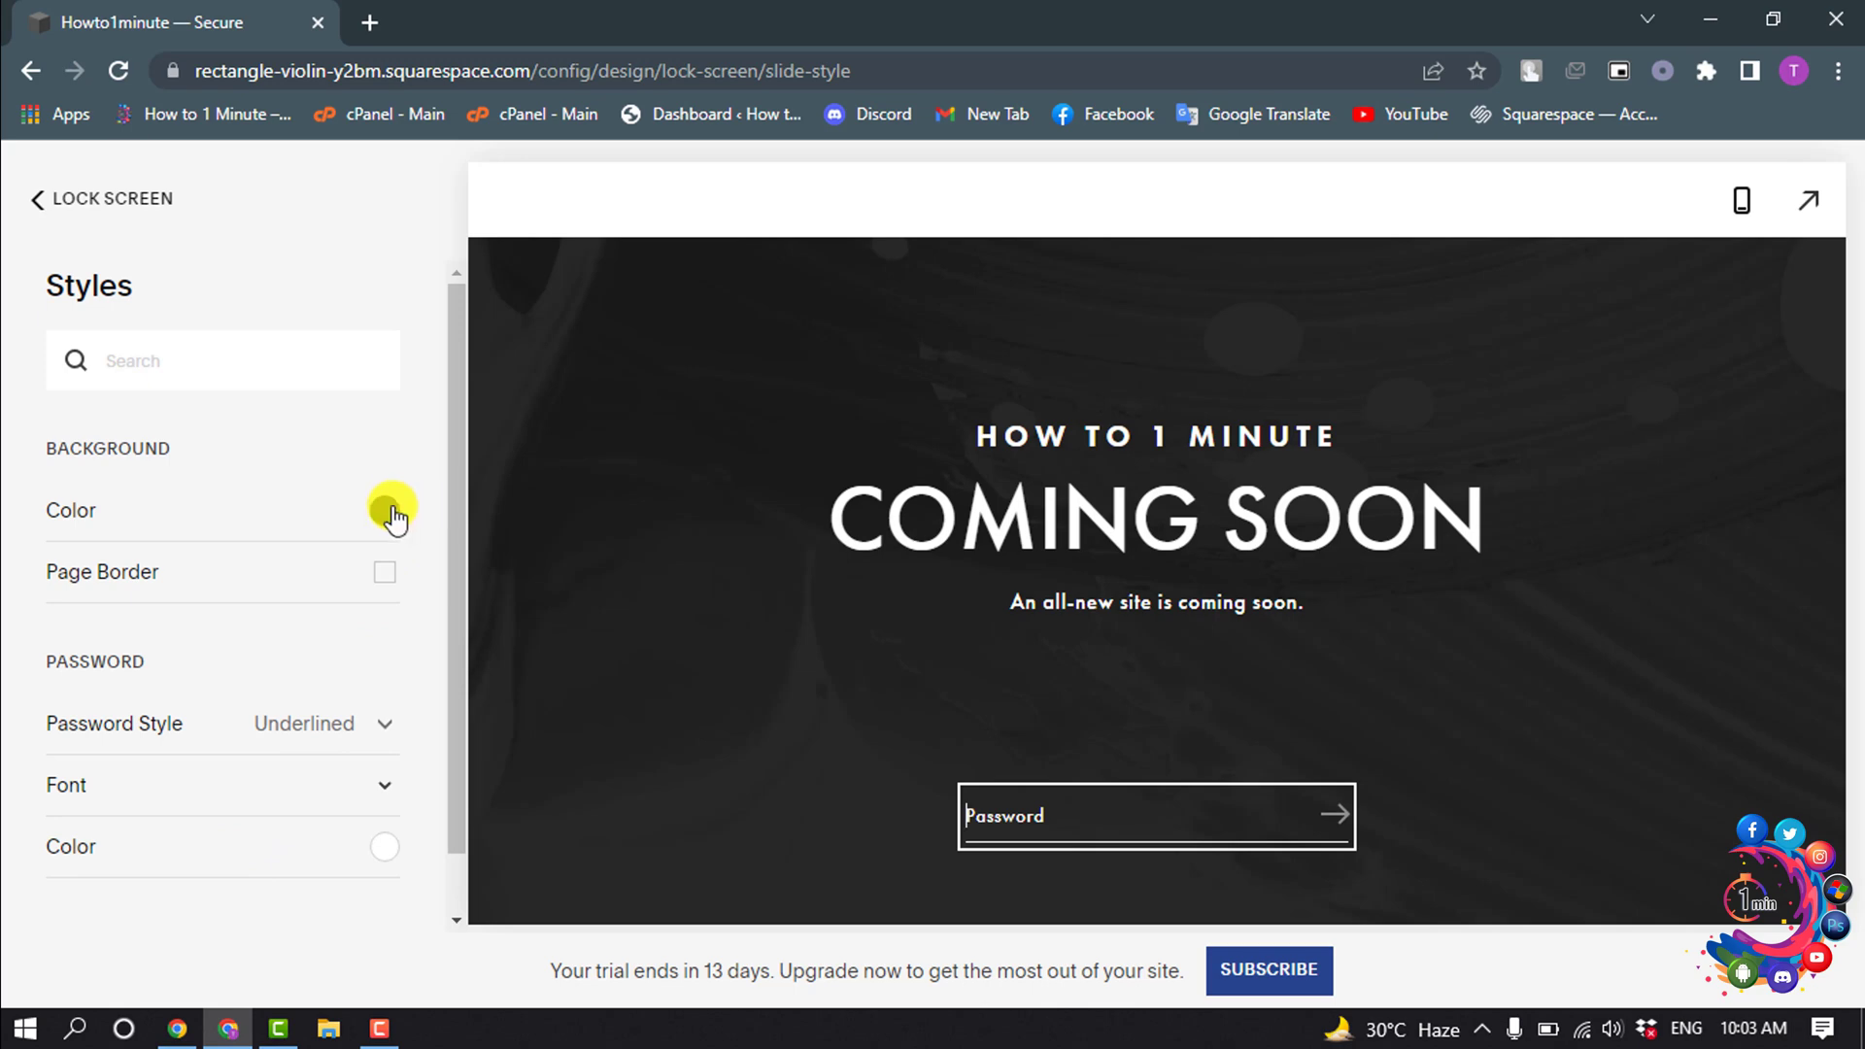
scroll(242, 633, "down", 2)
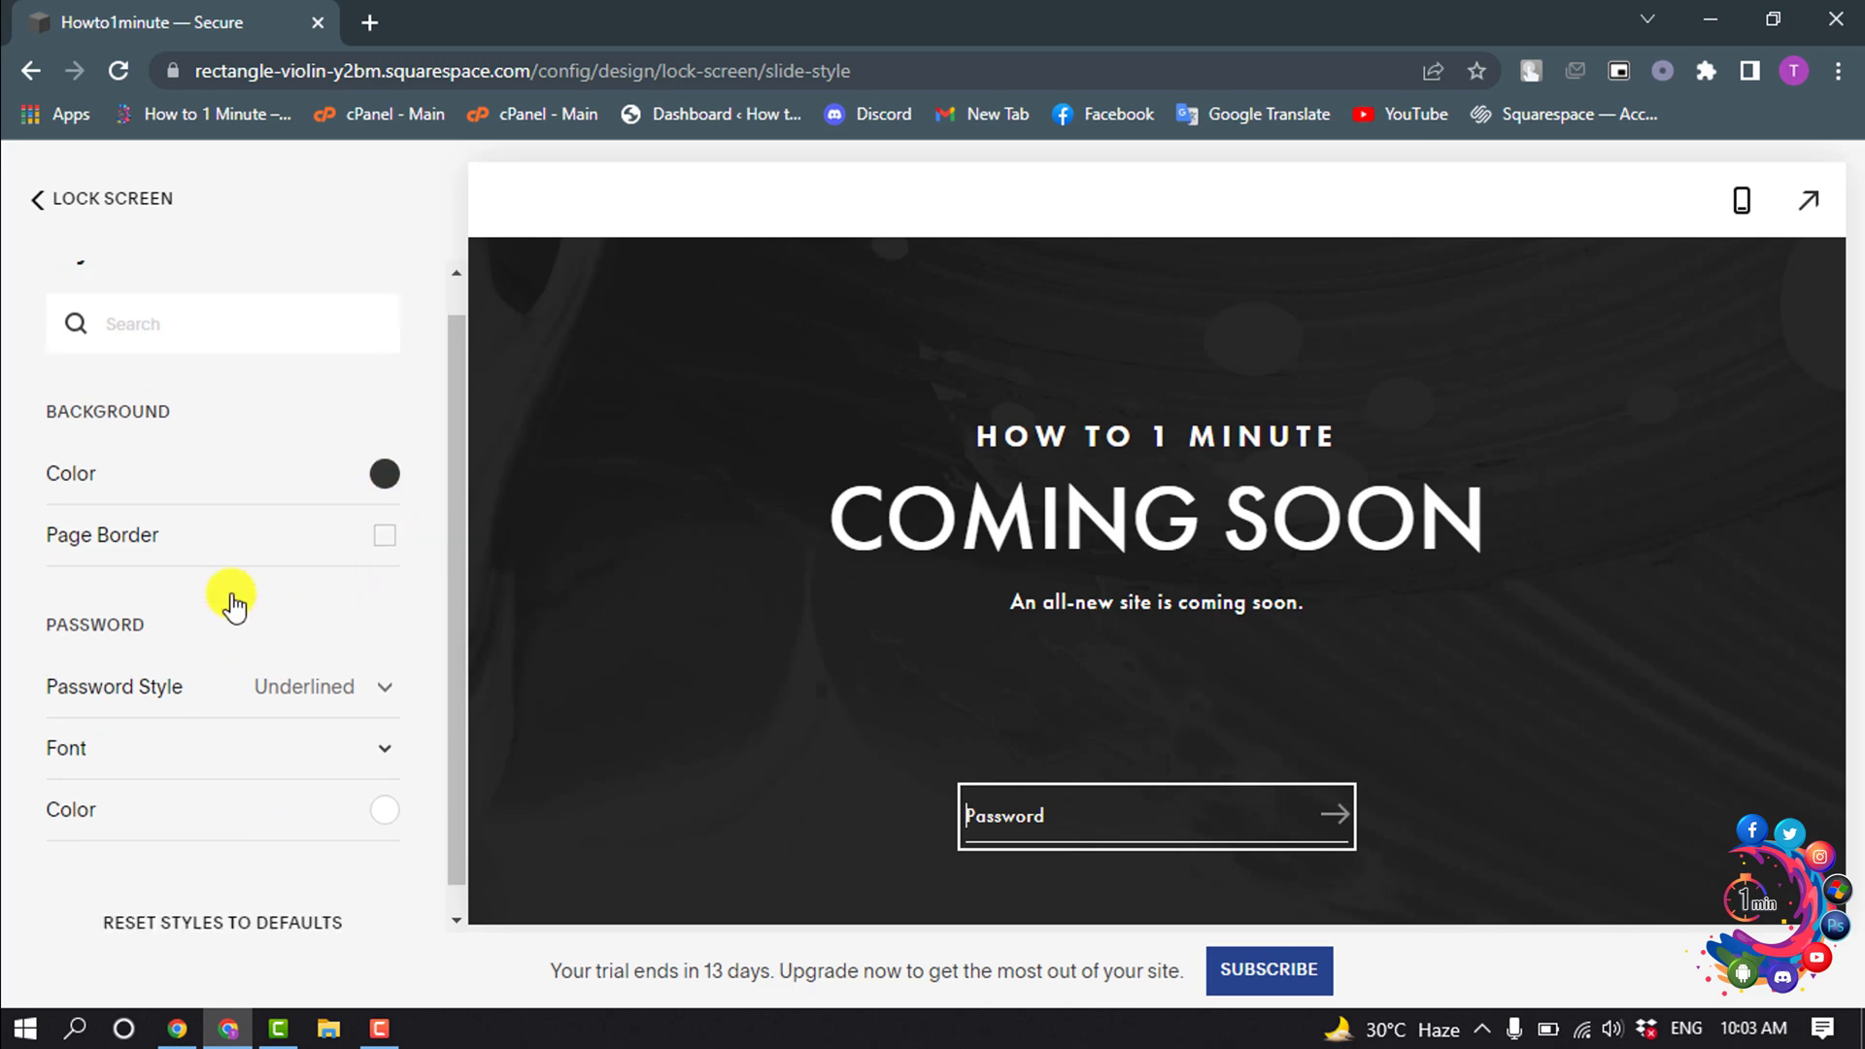
scroll(263, 656, "up", 2)
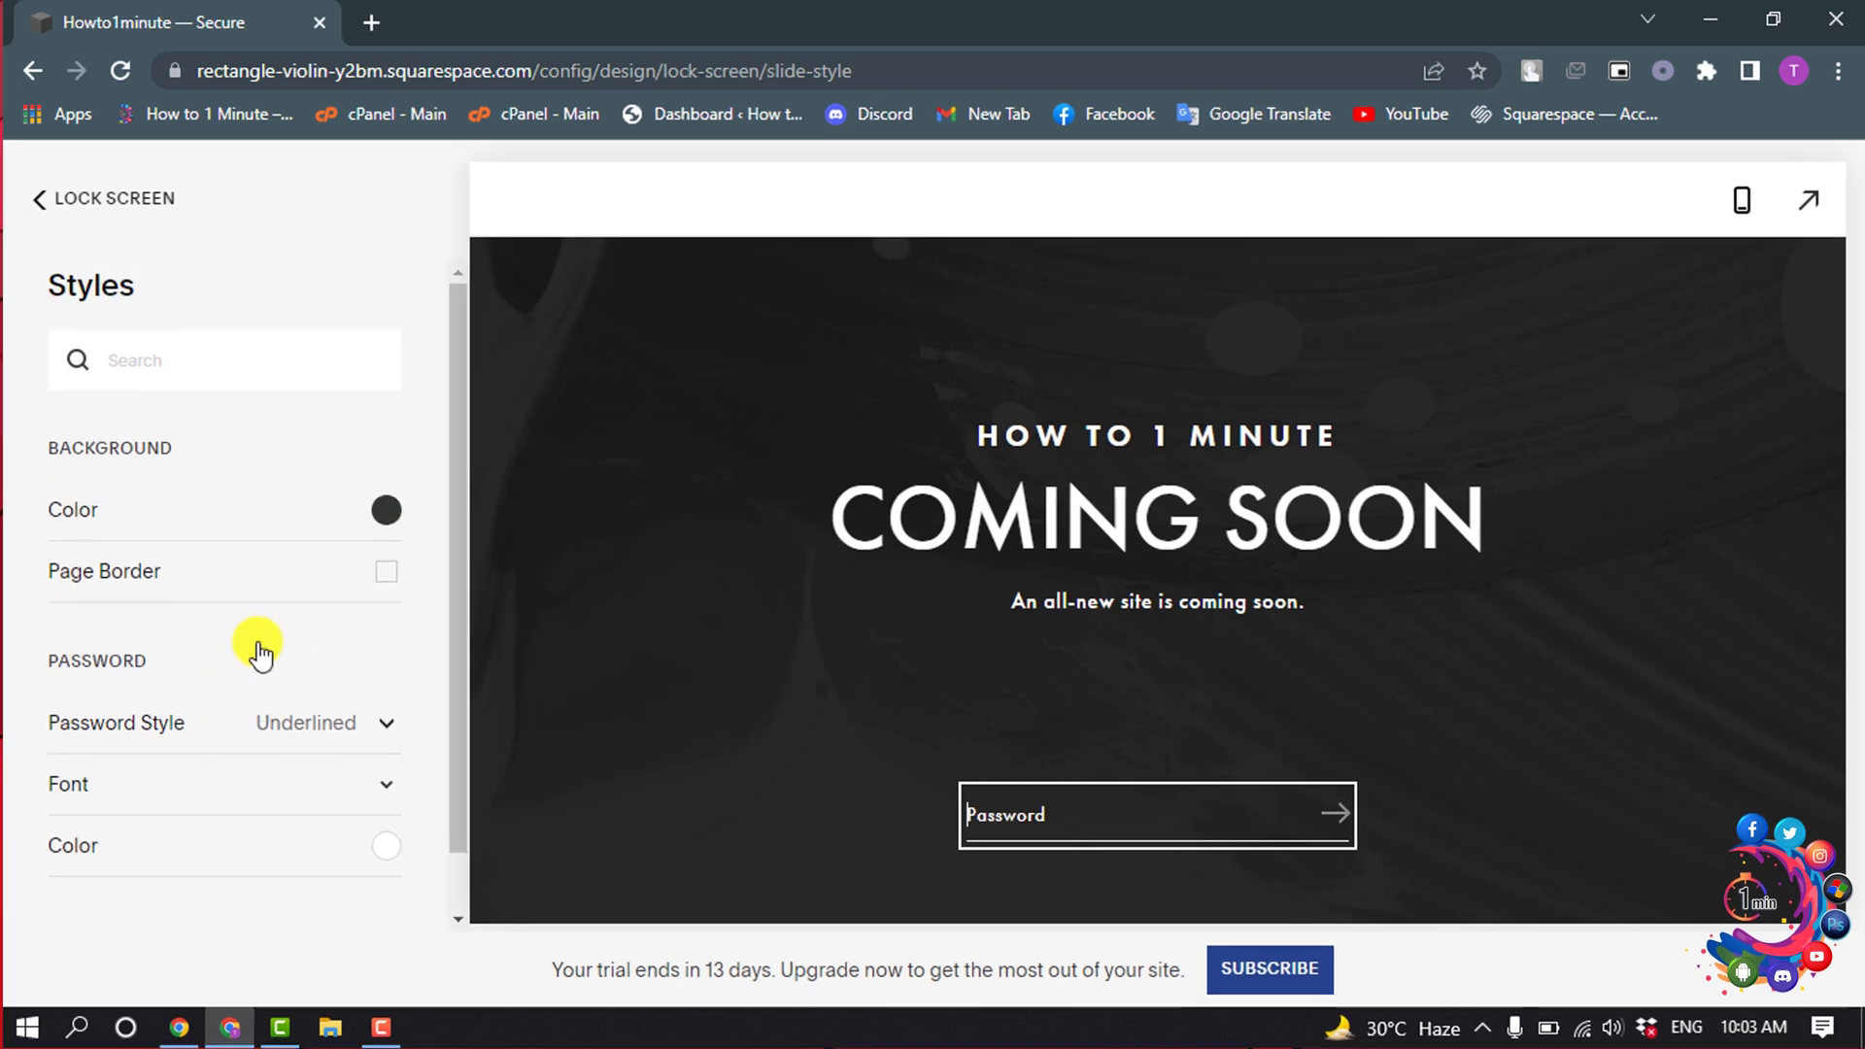